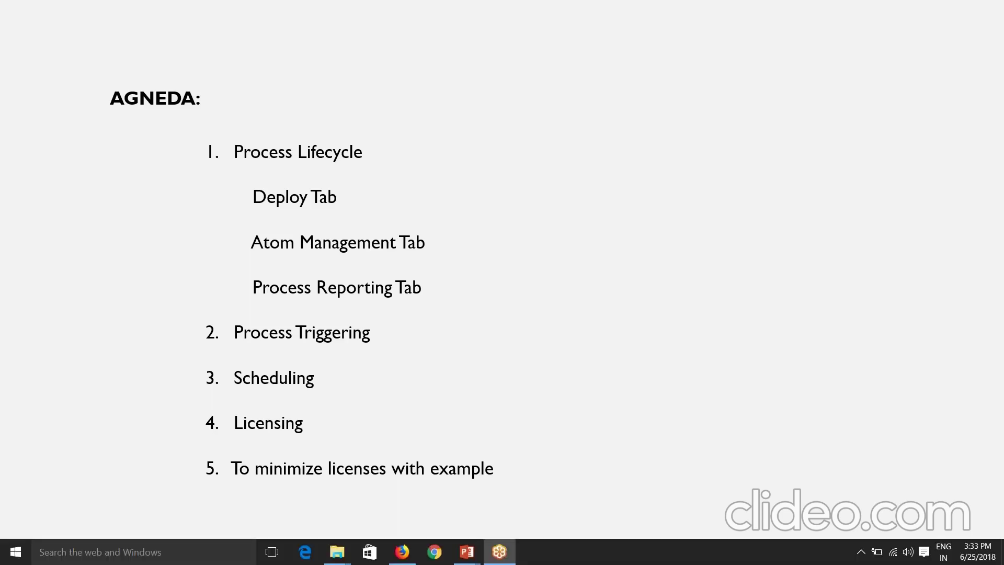
- Leave the agenda slide and bring the Boomi FTP to Disk Integration process forward in Firefox
left_click(401, 551)
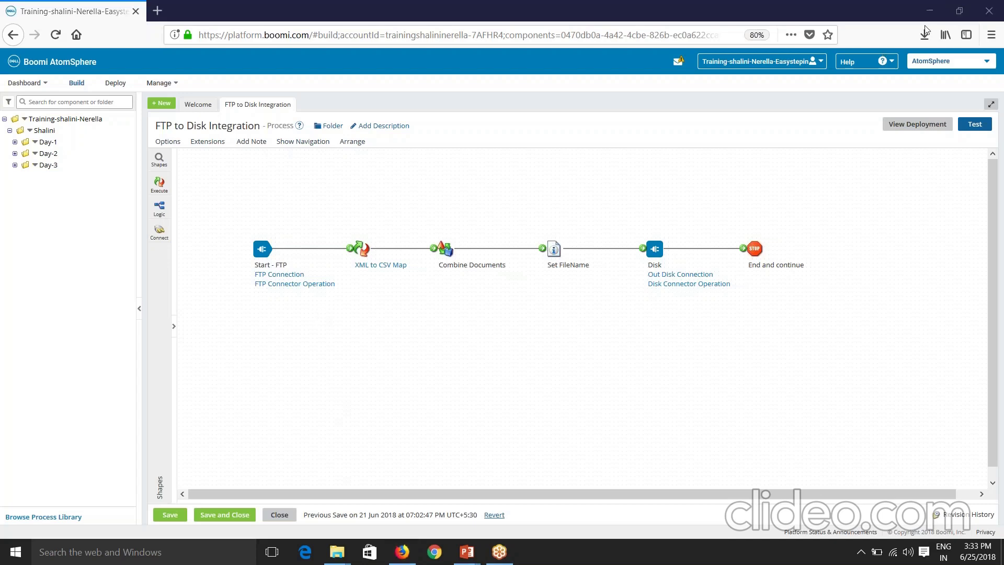
- Open and cancel the Test dialog, then open Deploy in a new browser tab
left_click(974, 124)
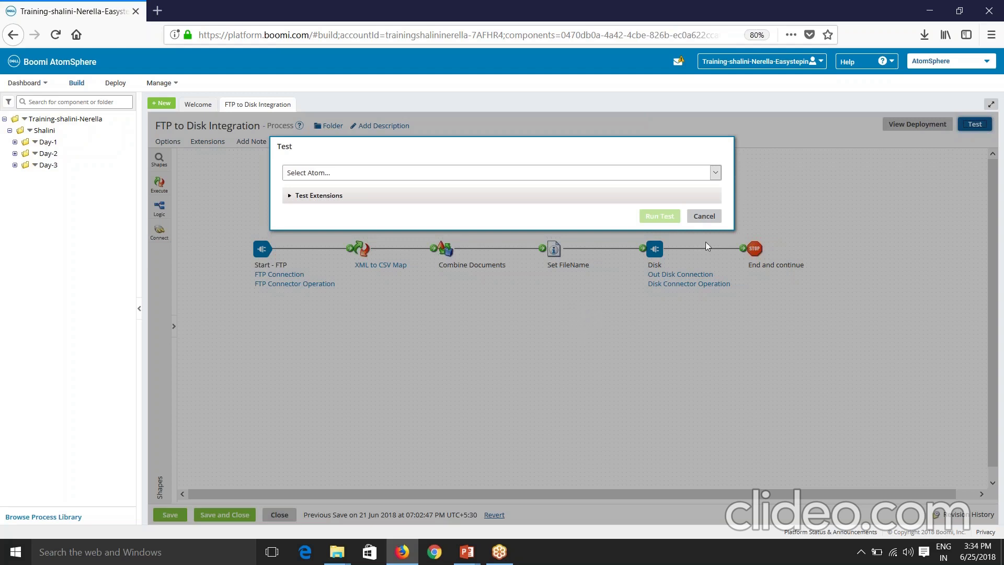
left_click(703, 217)
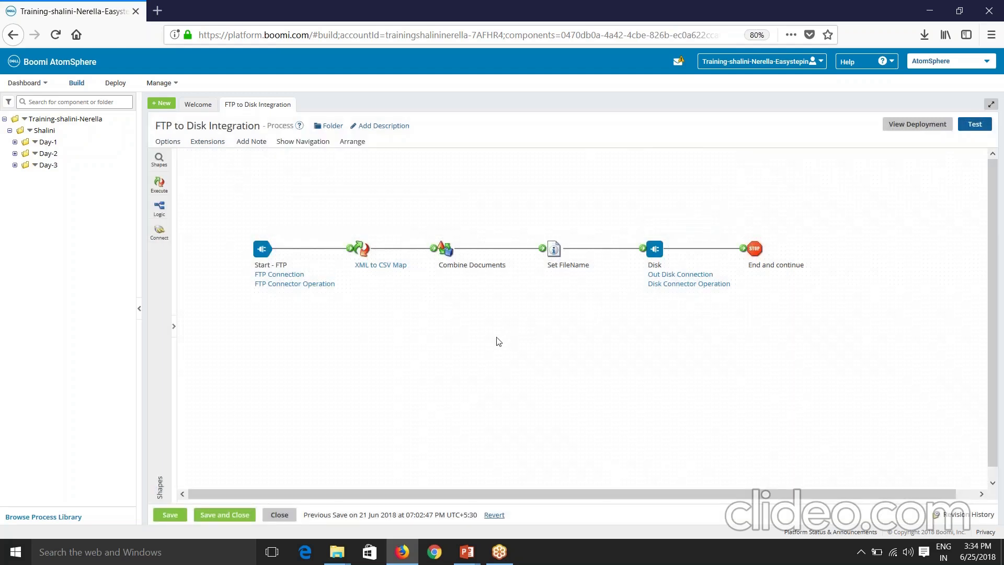
right_click(115, 83)
left_click(164, 98)
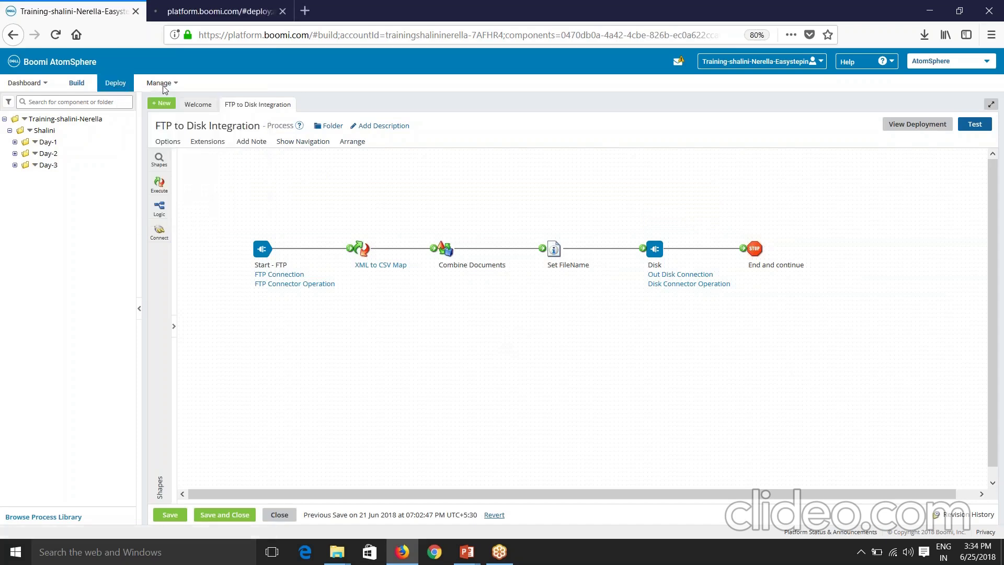
- In the new tab, select Day-2 > FTP to Disk Integration and review its environment attachments
left_click(235, 11)
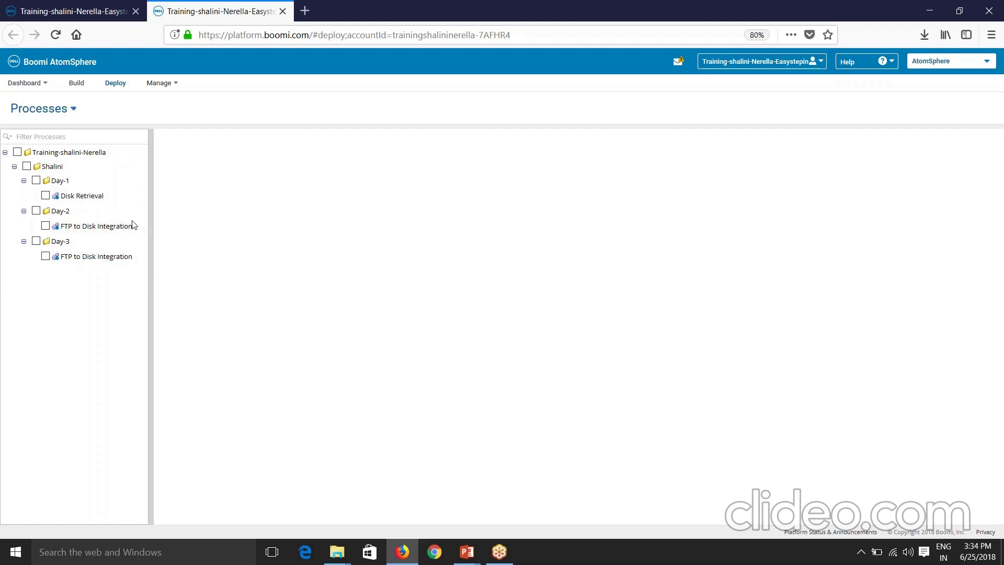
left_click(90, 228)
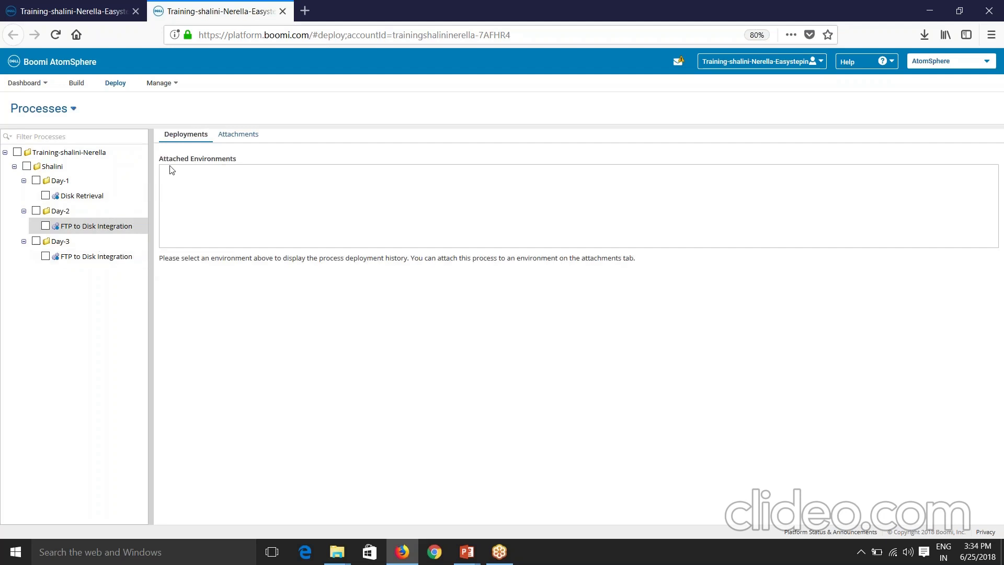
left_click_drag(160, 160, 240, 160)
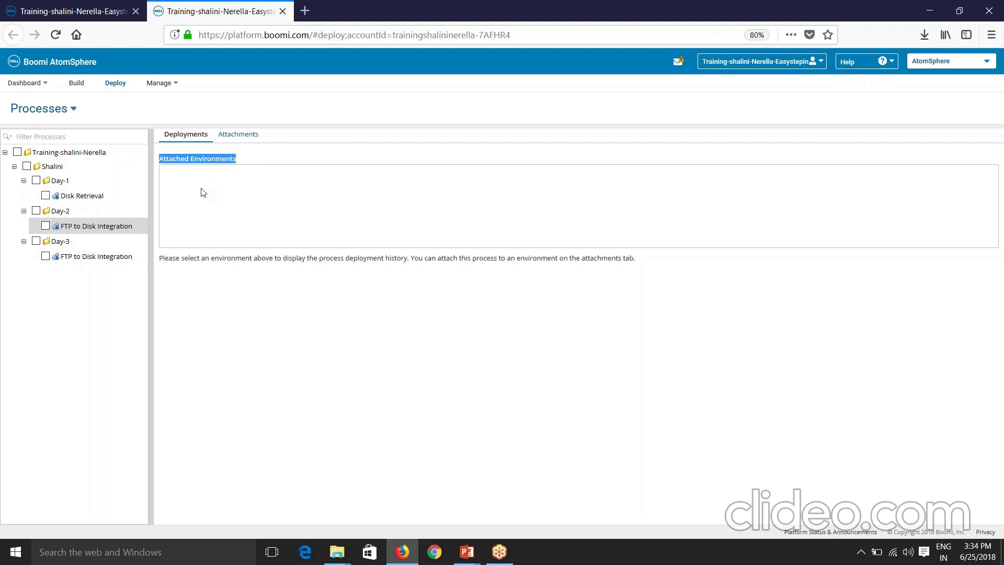
left_click(238, 135)
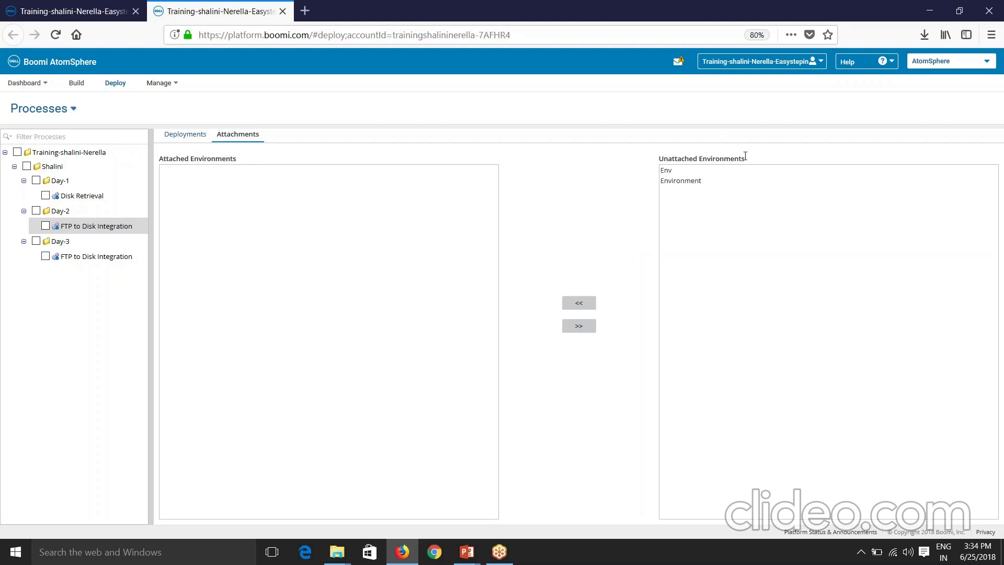
left_click_drag(745, 158, 666, 165)
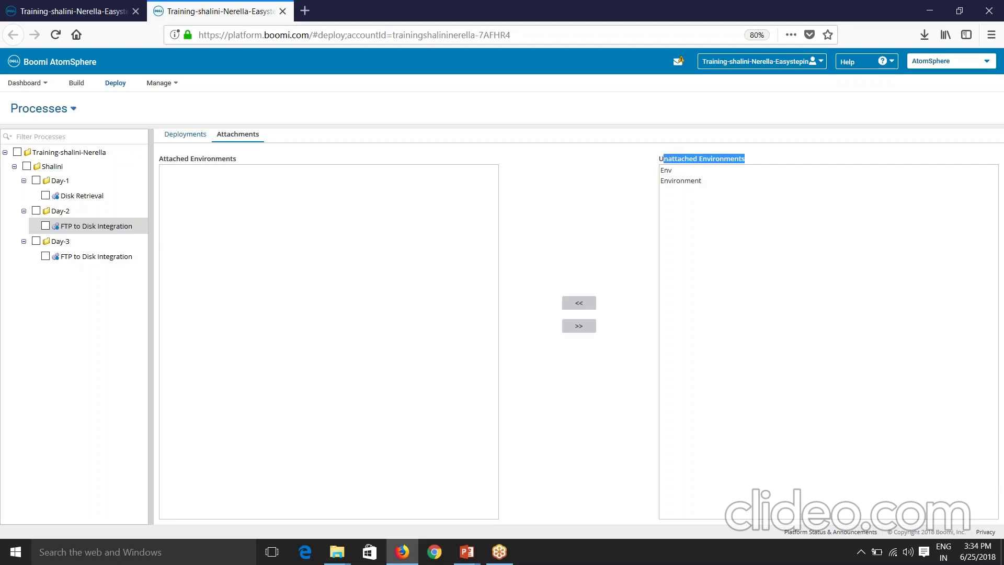
left_click(661, 165)
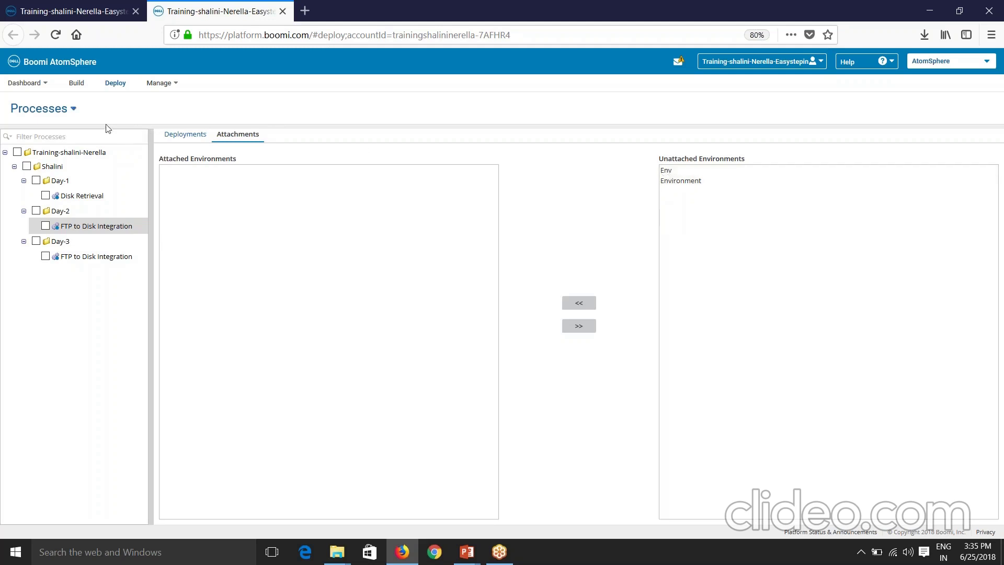
left_click(161, 82)
- Open Atom Management in a new tab and start a new Environment via +New
right_click(172, 119)
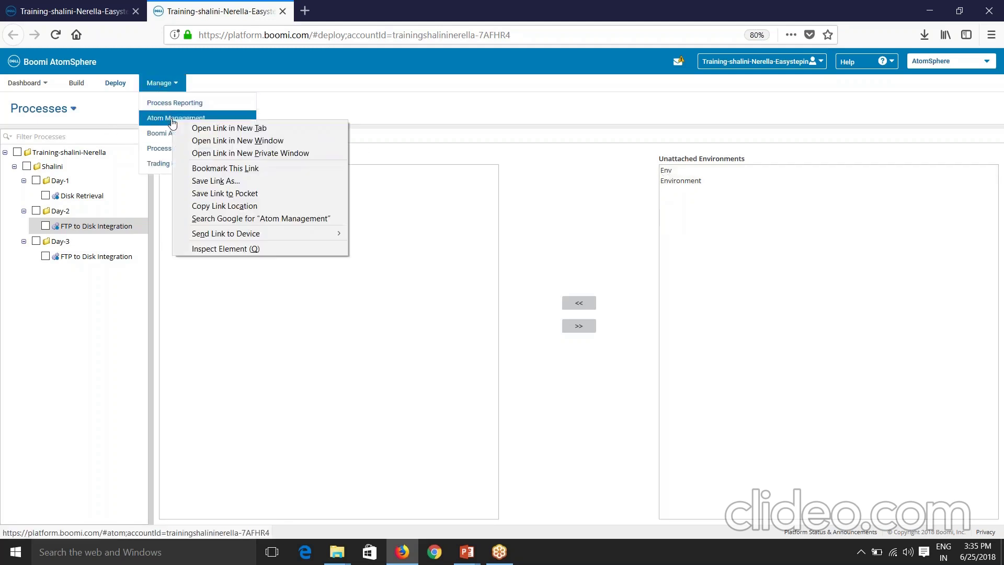
left_click(229, 129)
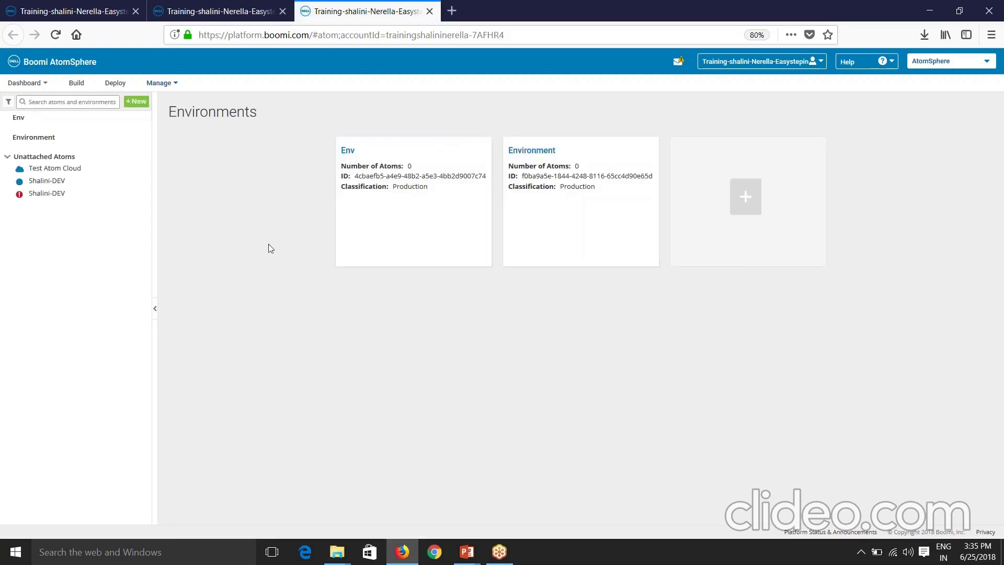
key("alt")
key("alt")
left_click(136, 101)
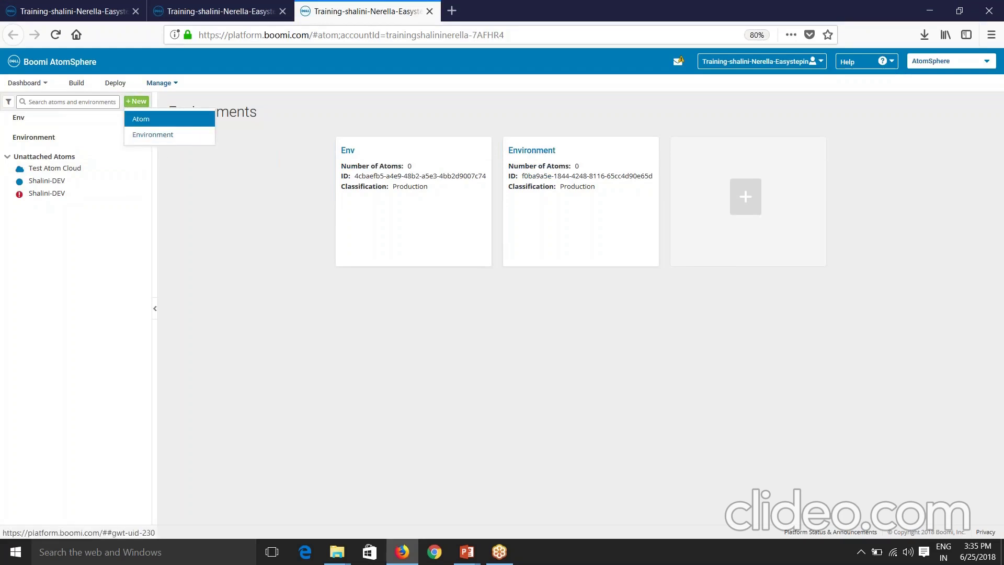
left_click(154, 134)
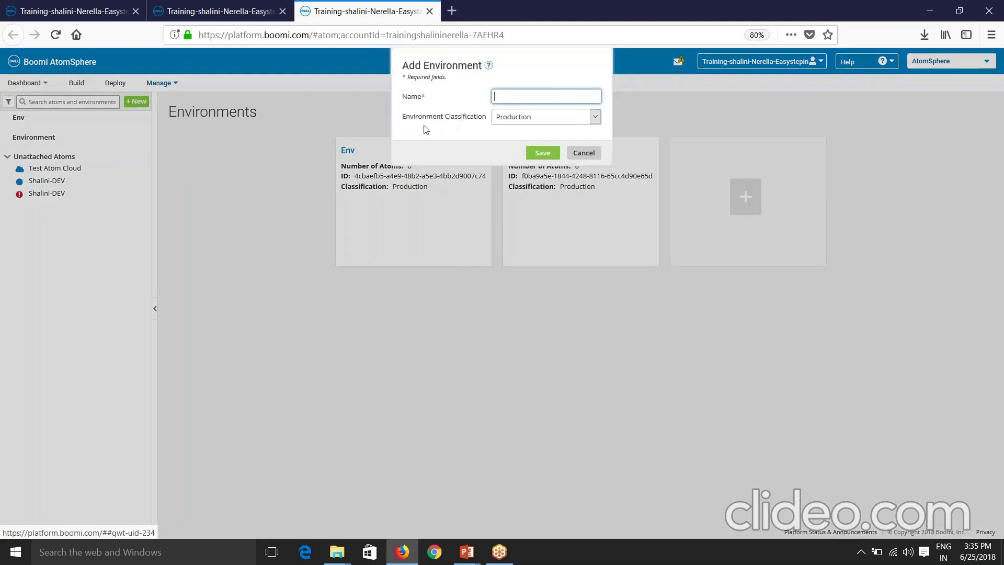
- Name the environment Shalini, keep the Production classification, and save it
left_click_drag(402, 118, 484, 117)
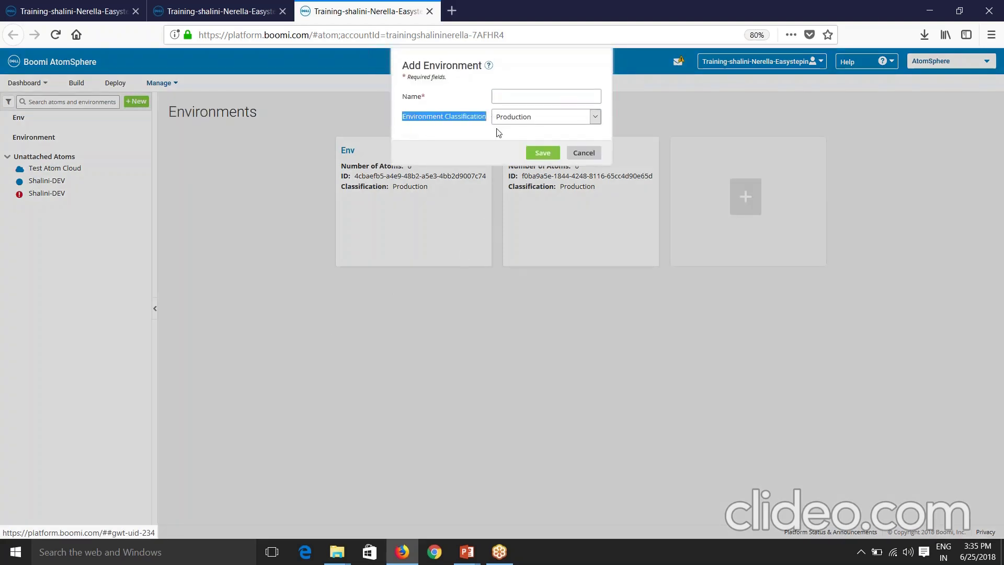
left_click(515, 118)
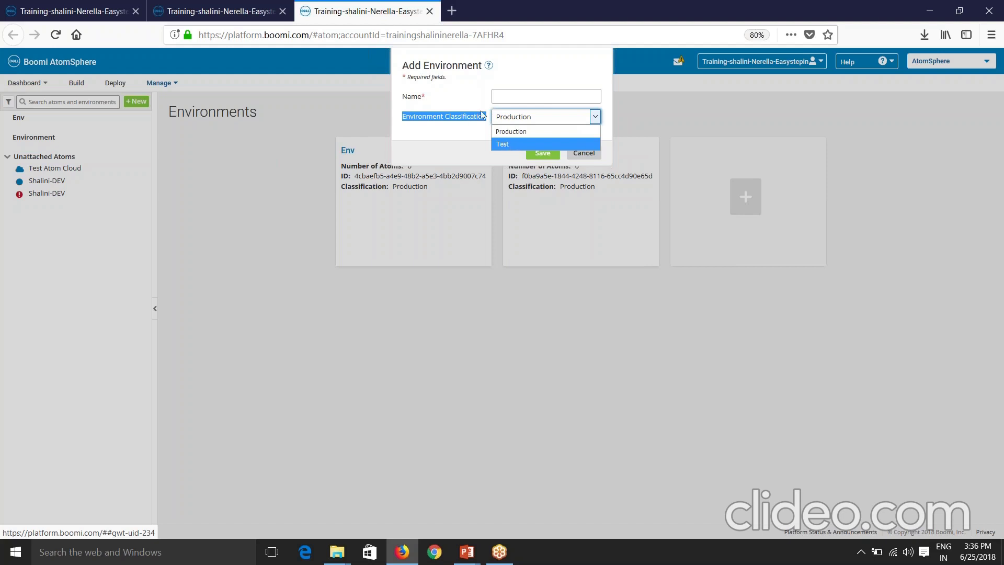
left_click(512, 97)
type("Shalini")
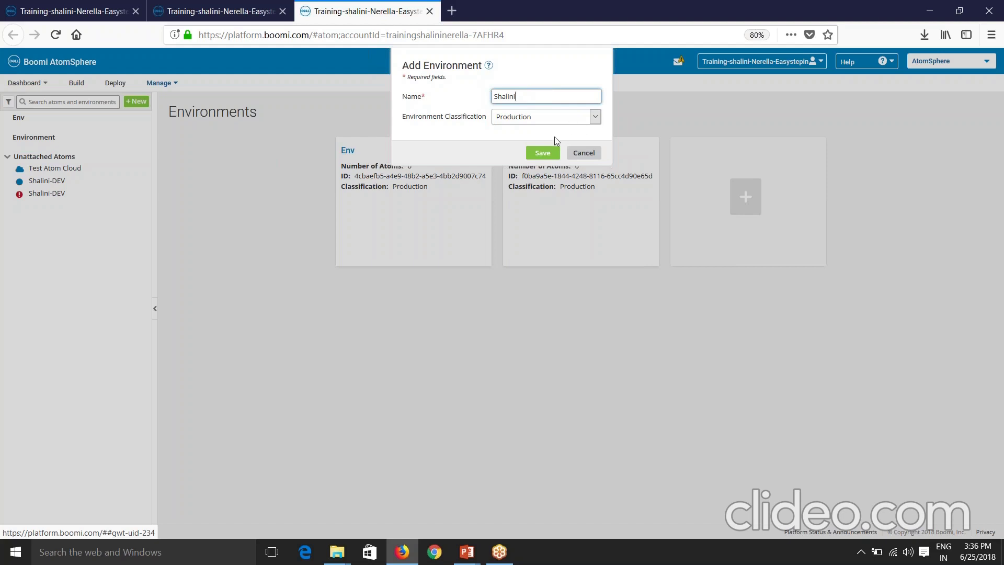
left_click(542, 153)
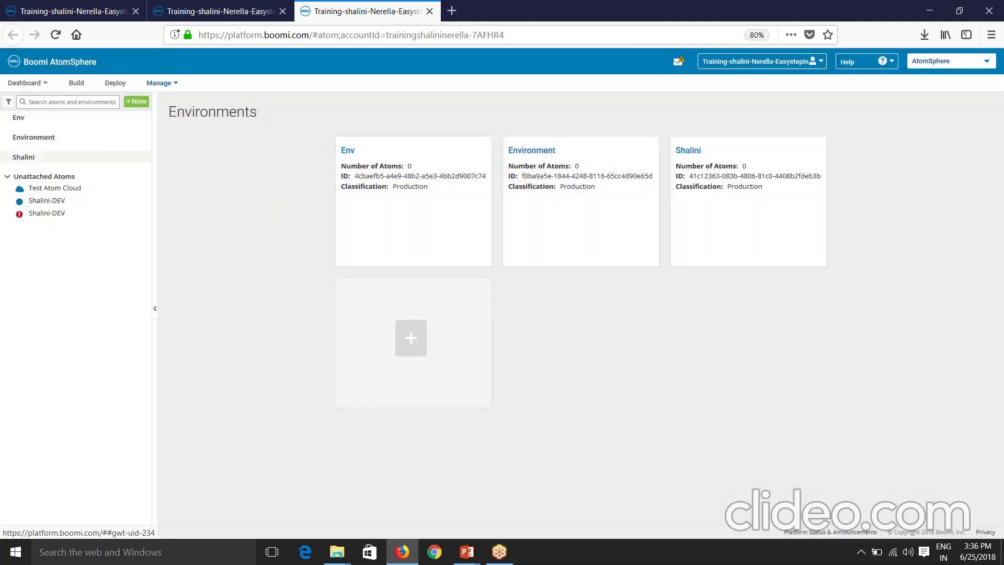
- Open Shalini's details and pick Shalini-DEV from the Attachments dropdown
left_click(24, 156)
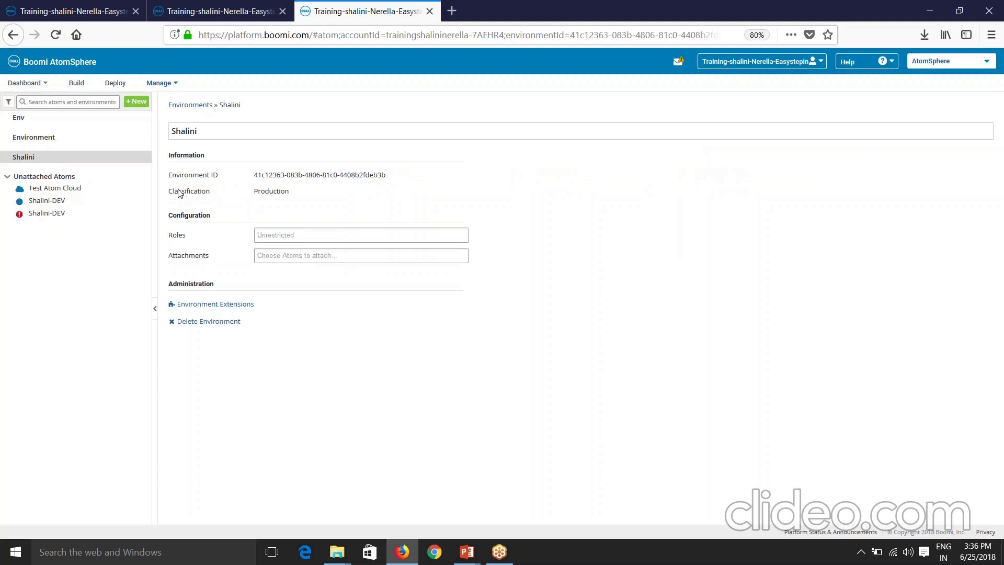
left_click_drag(250, 177, 387, 176)
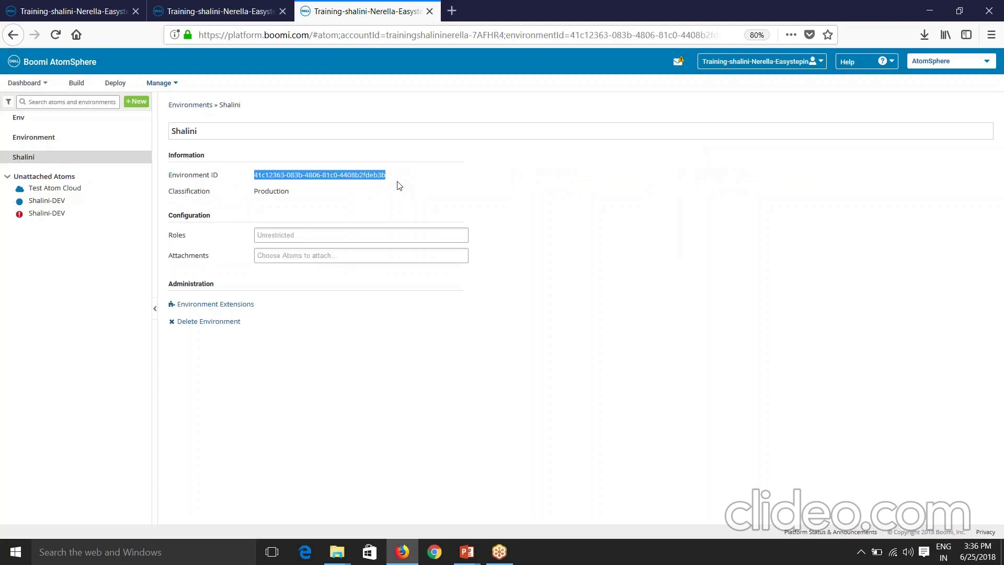
left_click(254, 196)
left_click_drag(254, 191, 288, 191)
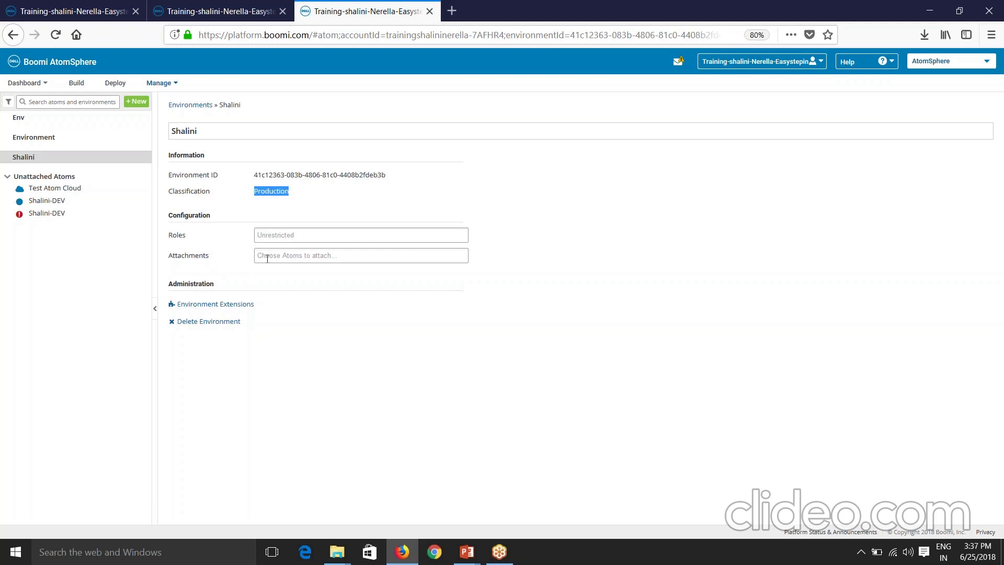
left_click(298, 254)
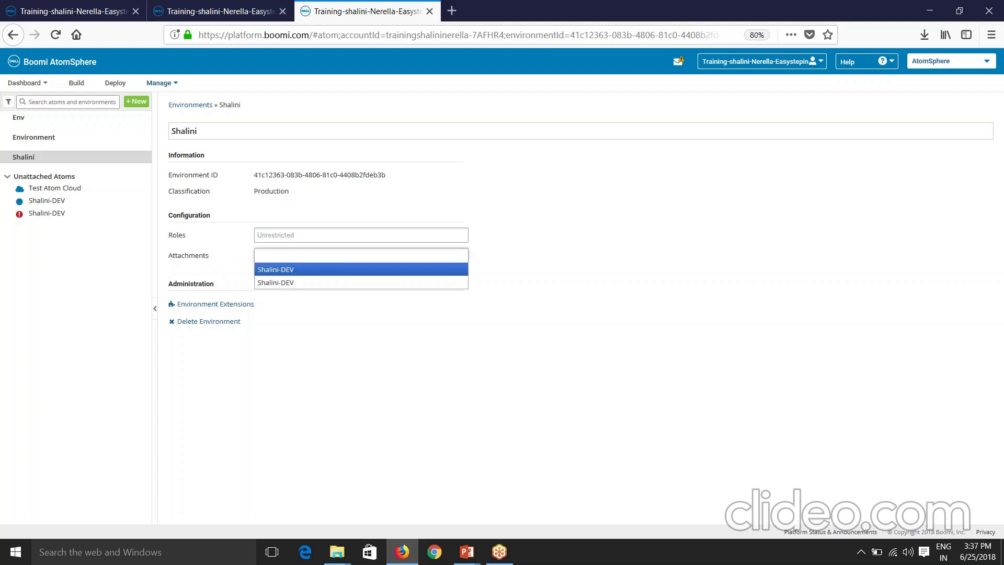
left_click(310, 270)
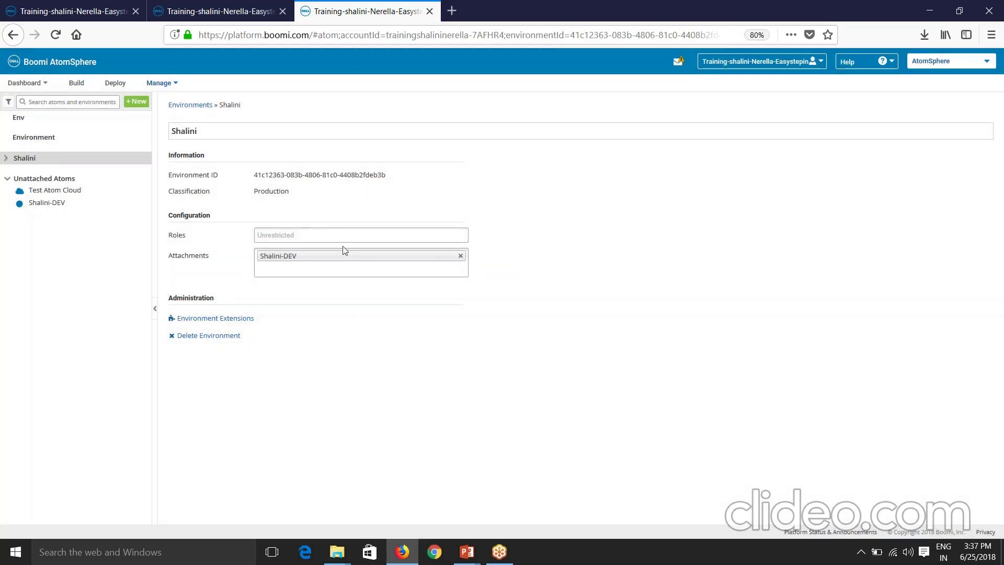
- Inspect the unattached and attached Shalini-DEV atoms, then return to Shalini's details
left_click(46, 202)
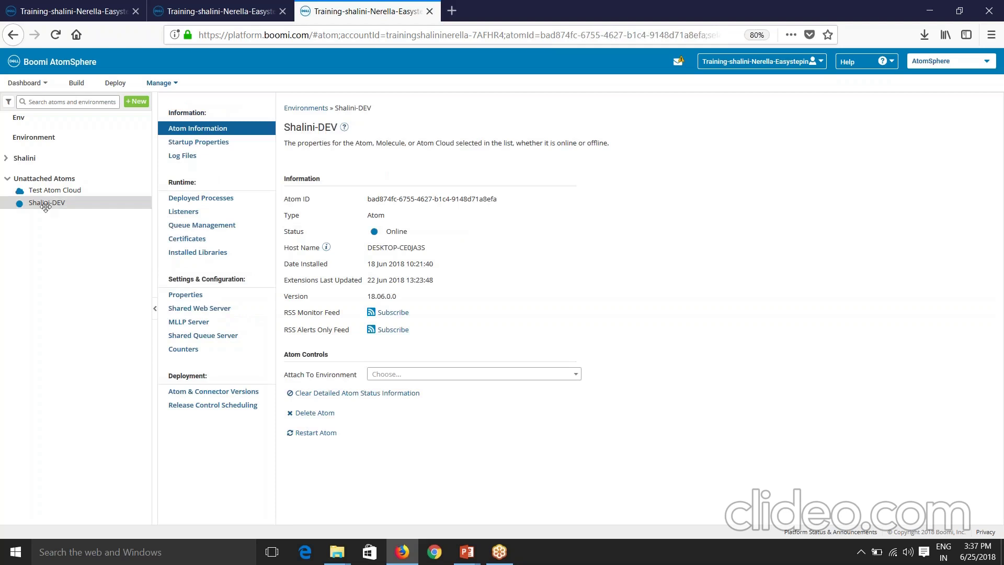
left_click(6, 158)
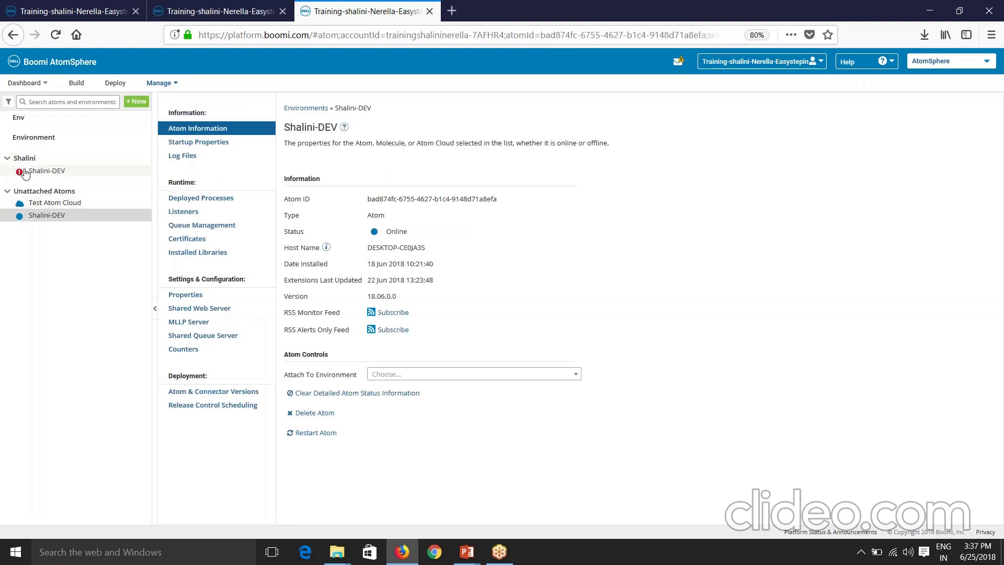
left_click(47, 172)
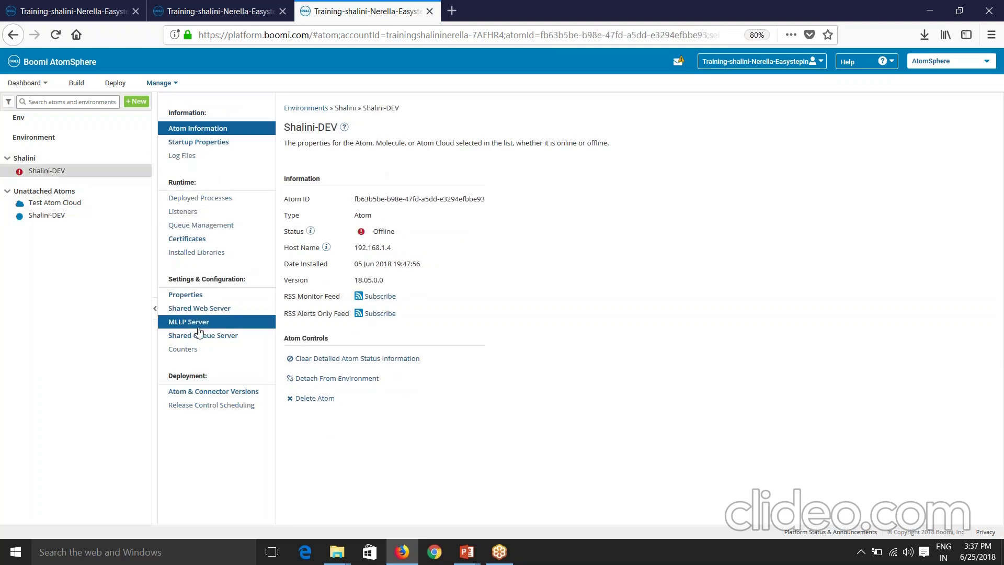
left_click(24, 158)
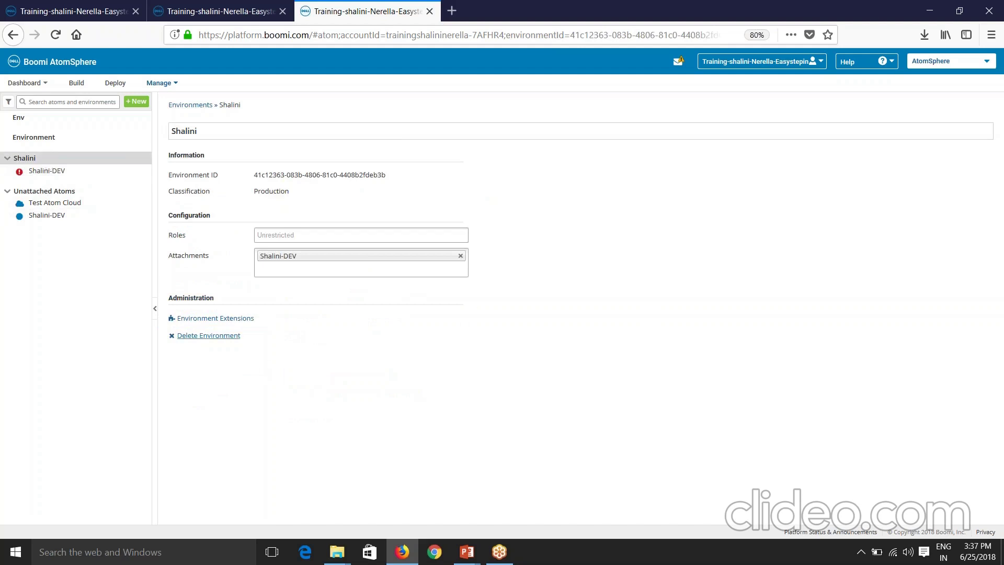
- Detach the offline Shalini-DEV atom and attach the online Shalini-DEV atom
left_click(461, 255)
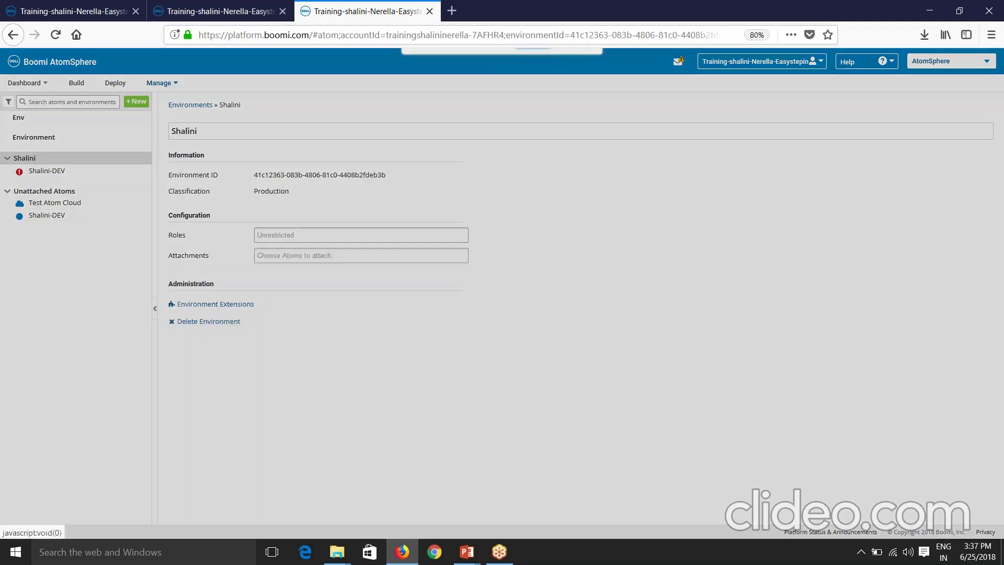
left_click(532, 113)
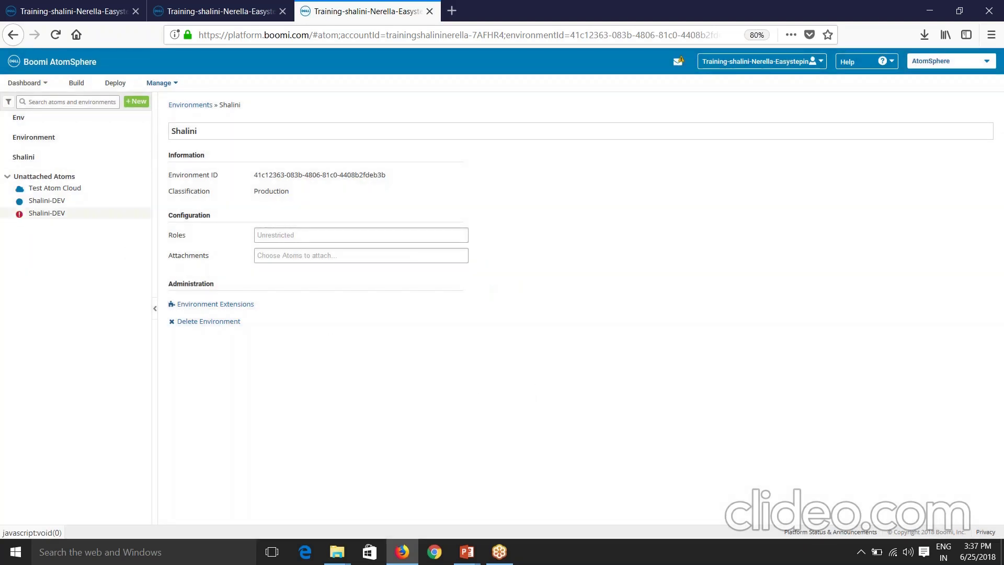
left_click(266, 255)
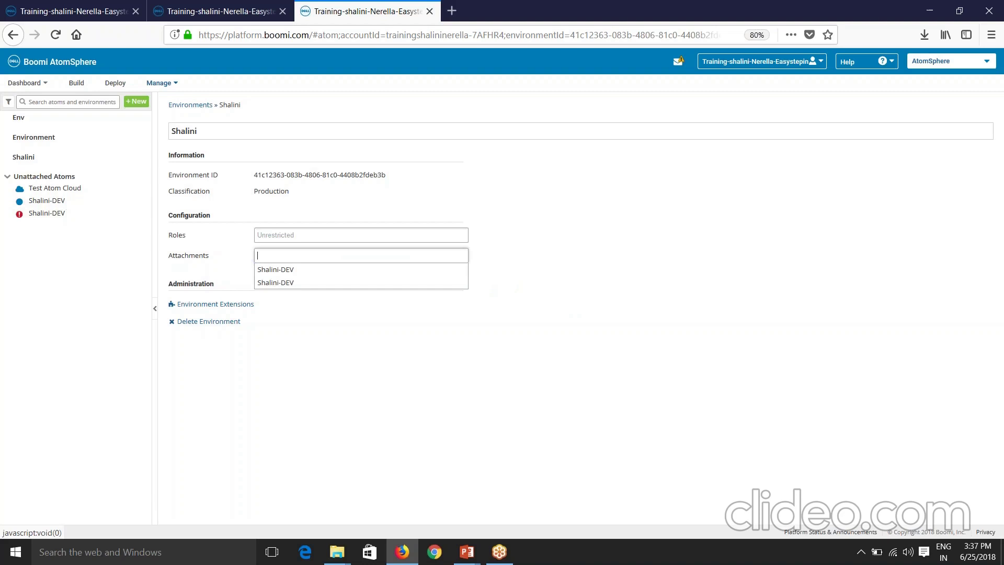
left_click(283, 283)
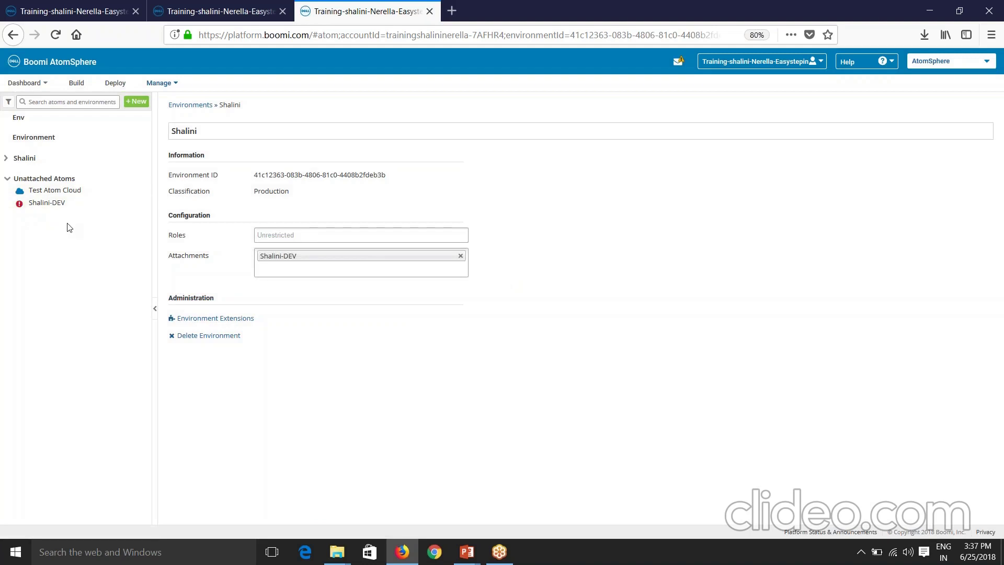
- Verify the online Shalini-DEV under the Shalini node and return to Shalini's settings
left_click(6, 157)
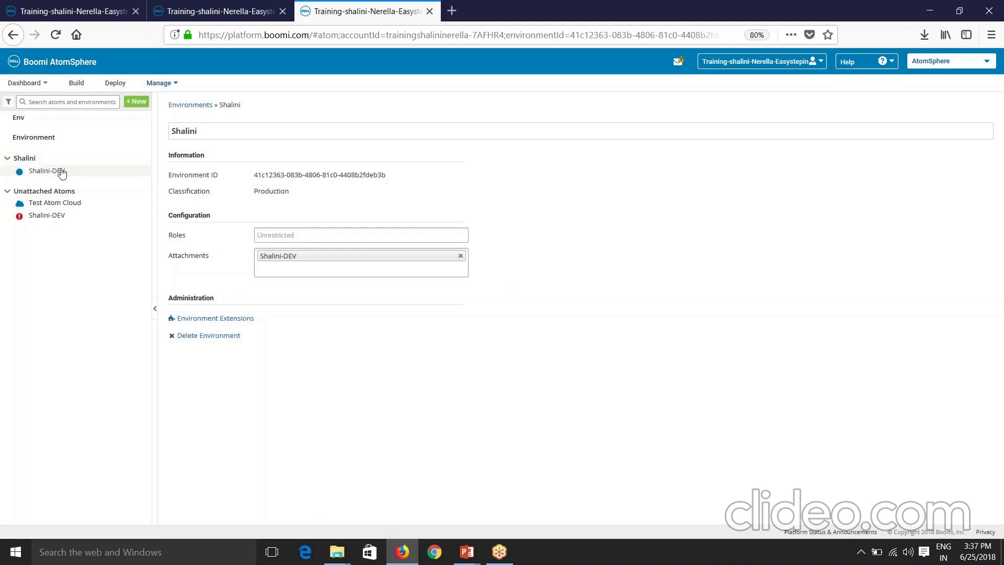
left_click(48, 171)
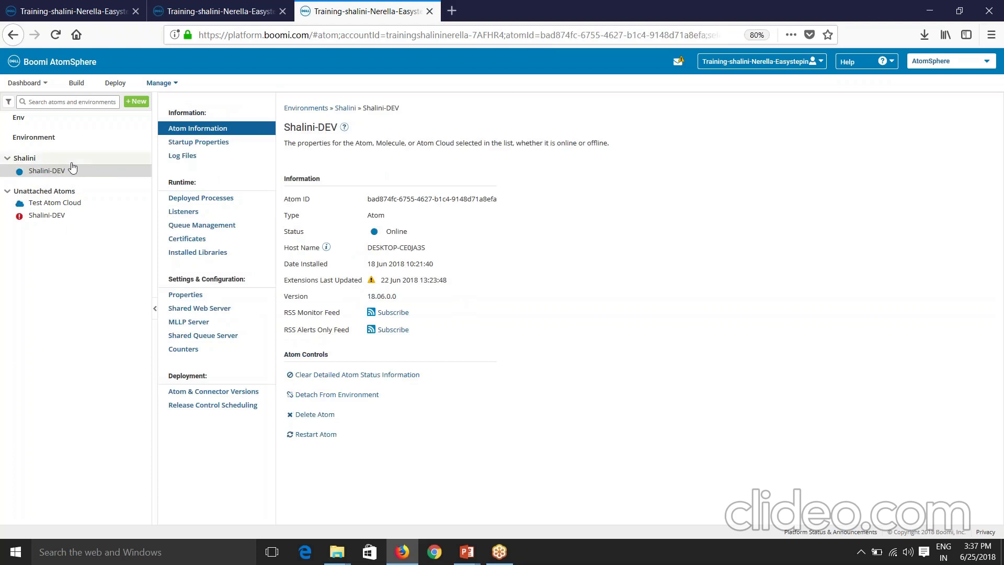
left_click(31, 159)
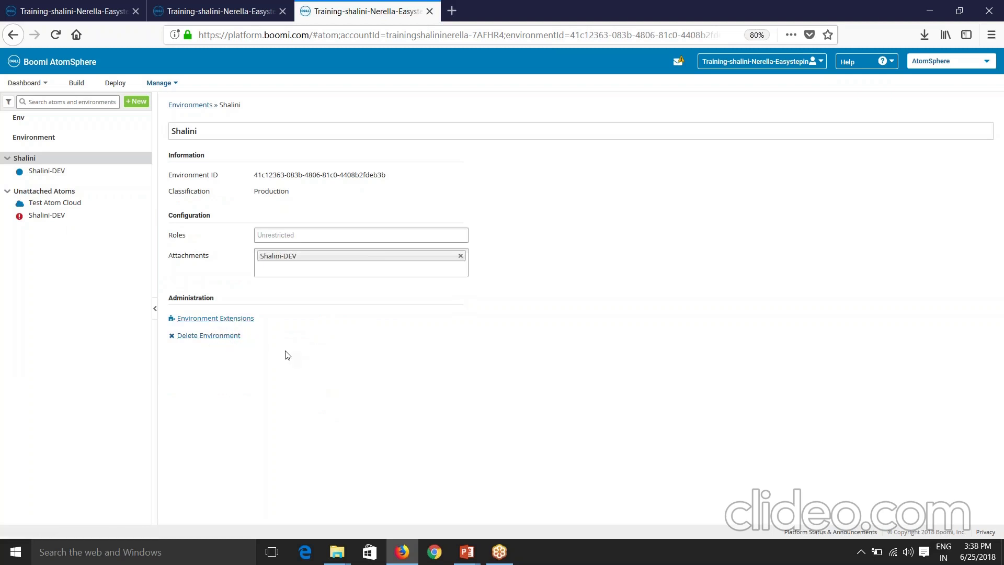
- Open the attached Shalini-DEV atom's details and highlight its Atom ID
left_click(206, 134)
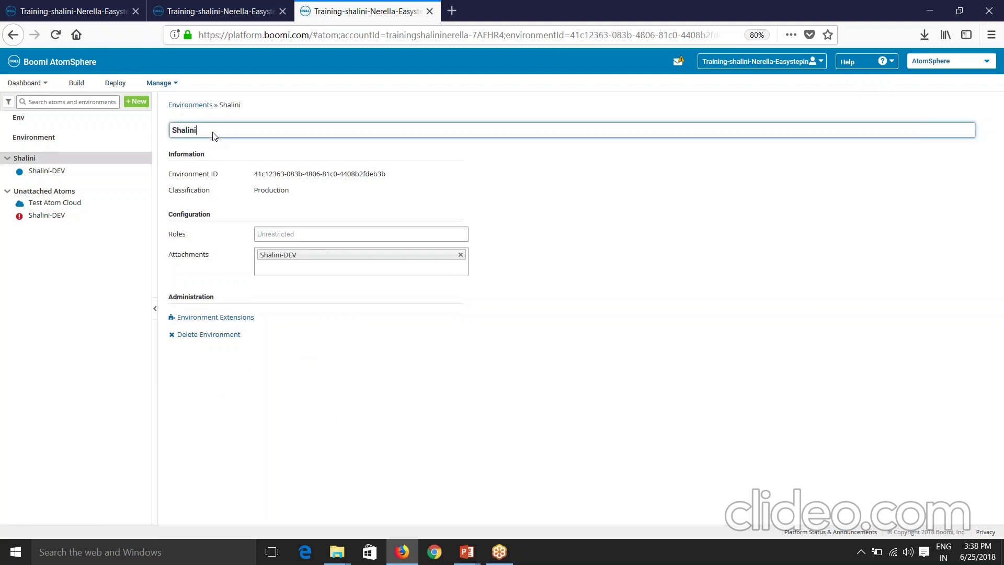
left_click(314, 388)
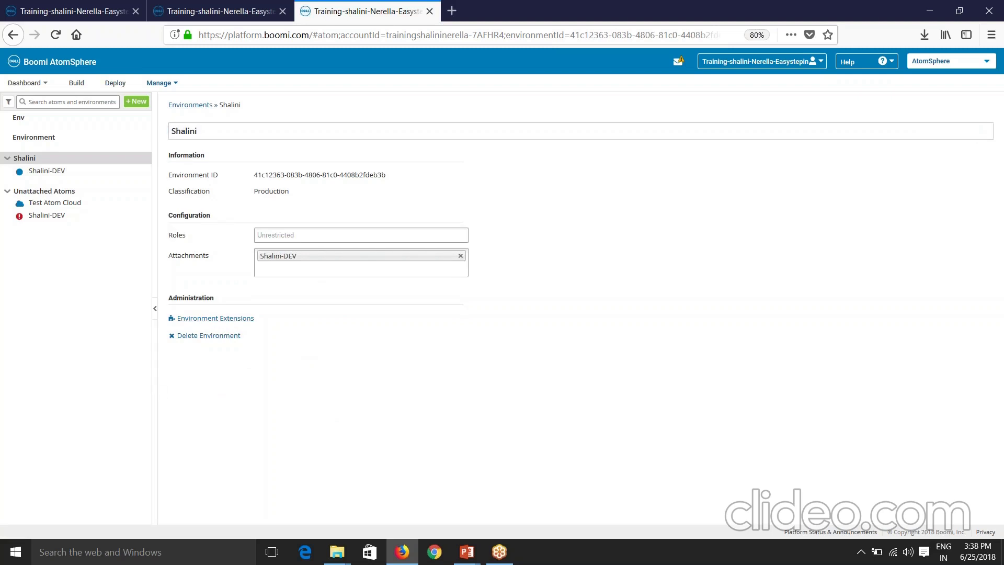
left_click(46, 171)
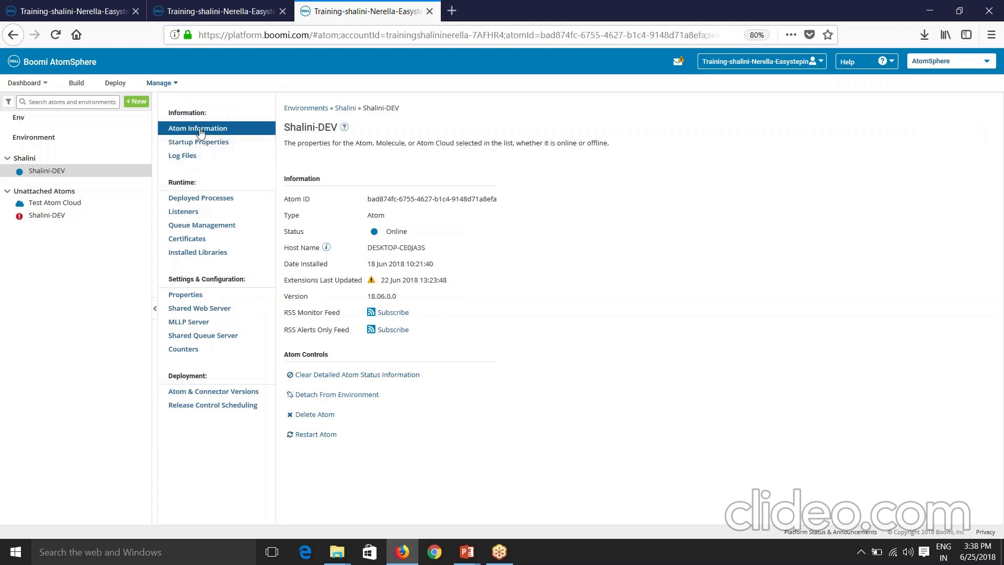
double_click(287, 143)
left_click_drag(368, 199, 498, 198)
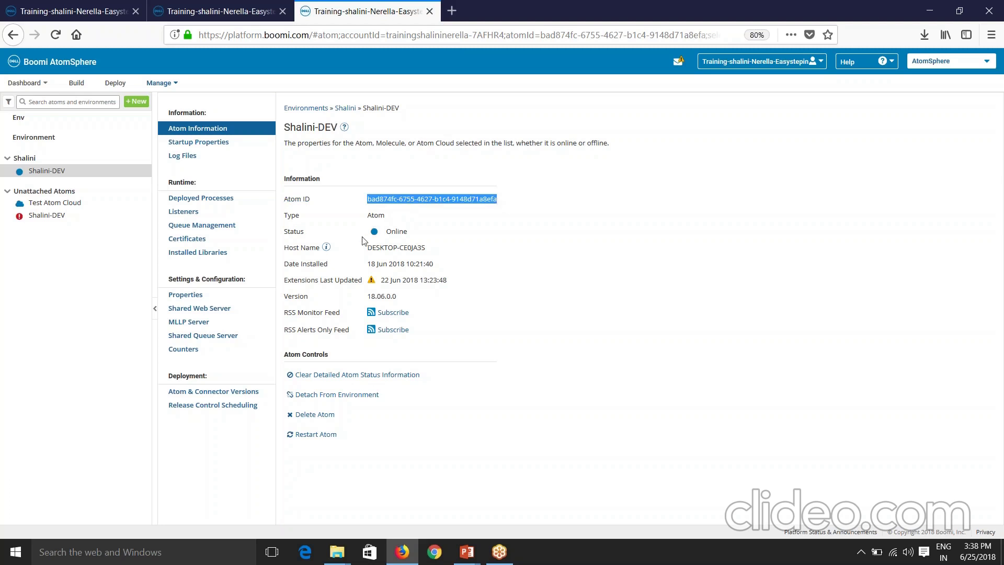
left_click(401, 228)
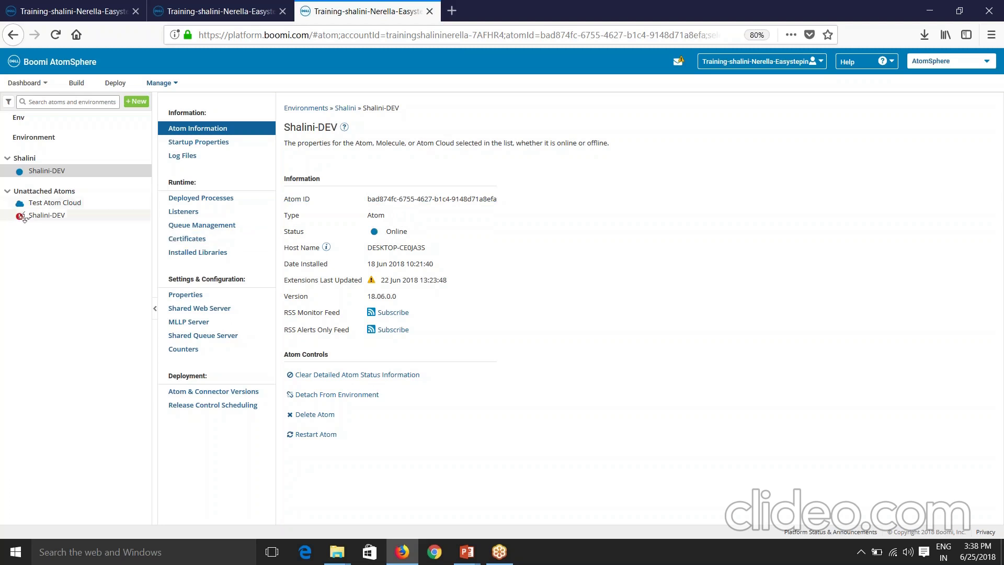
- Check the offline unattached Shalini-DEV atom's host name
left_click(48, 215)
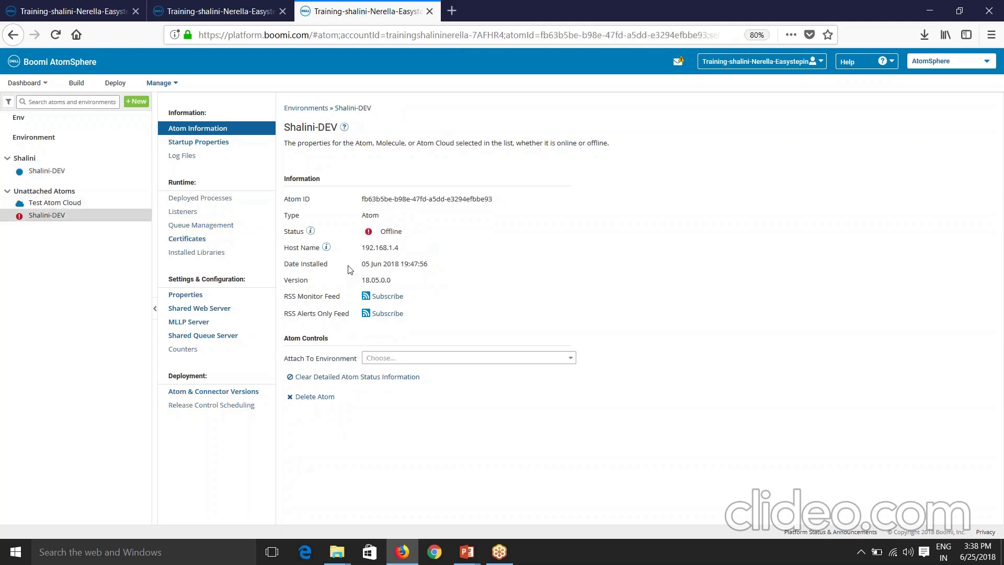
left_click_drag(410, 231, 363, 247)
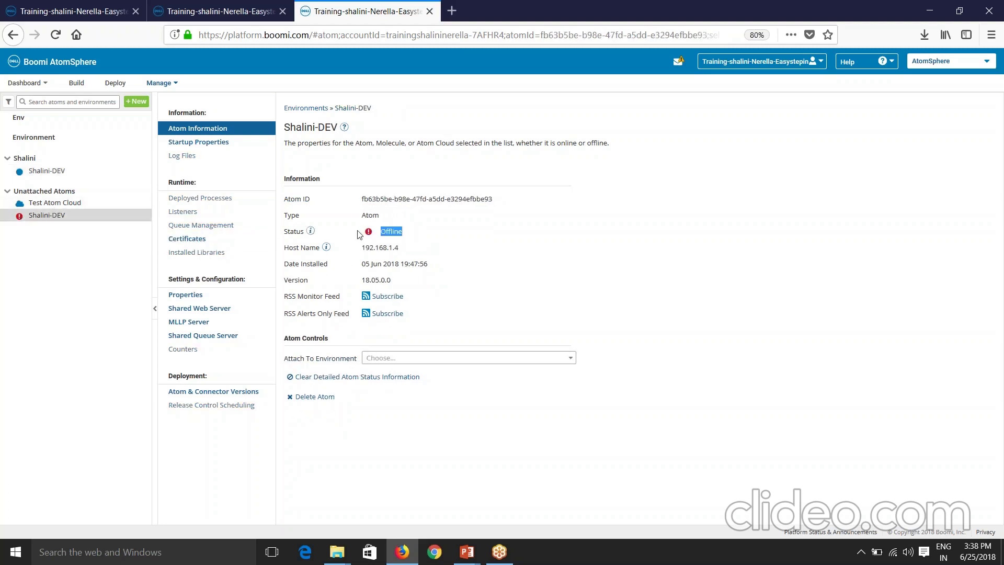
left_click(408, 234)
- On the online Shalini-DEV, highlight host name, install date, extensions date and version
left_click(71, 171)
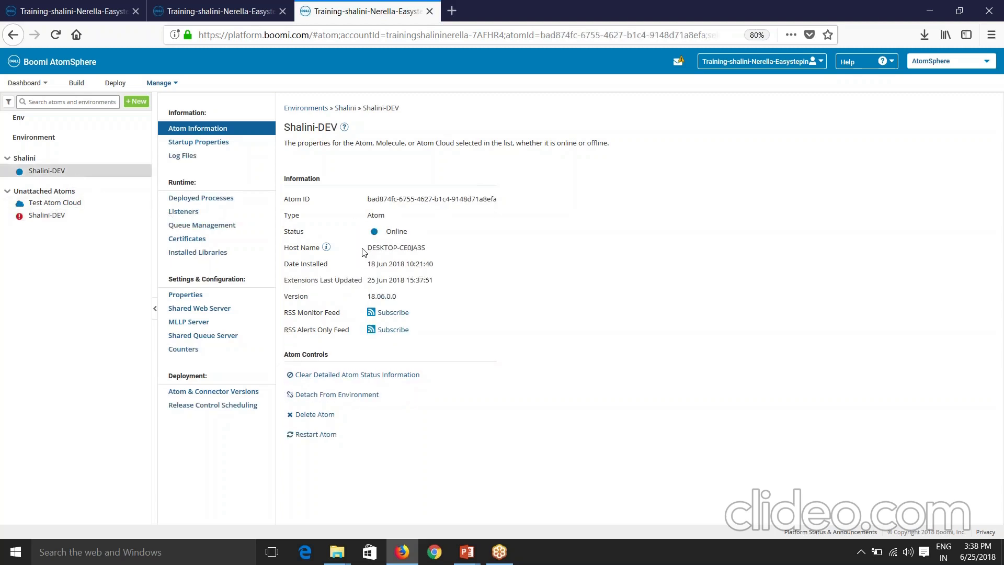
left_click_drag(370, 248, 427, 249)
key("alt")
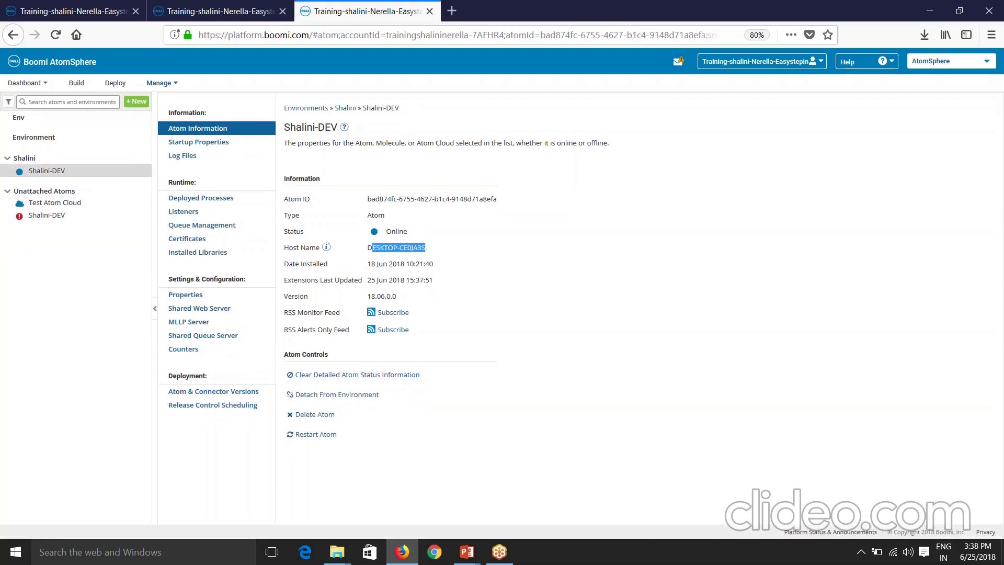
left_click(352, 268)
left_click_drag(370, 264, 434, 264)
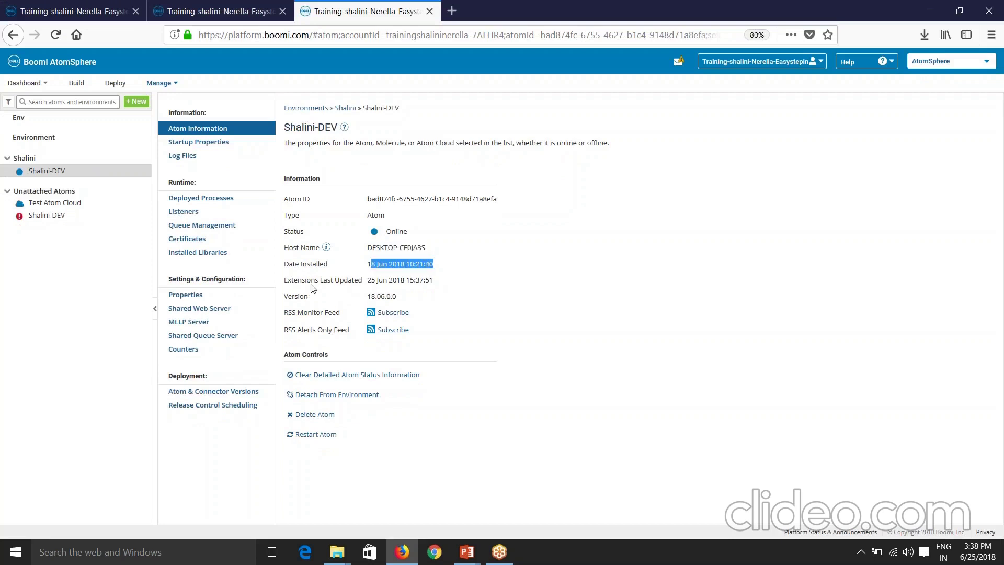
left_click_drag(367, 280, 434, 280)
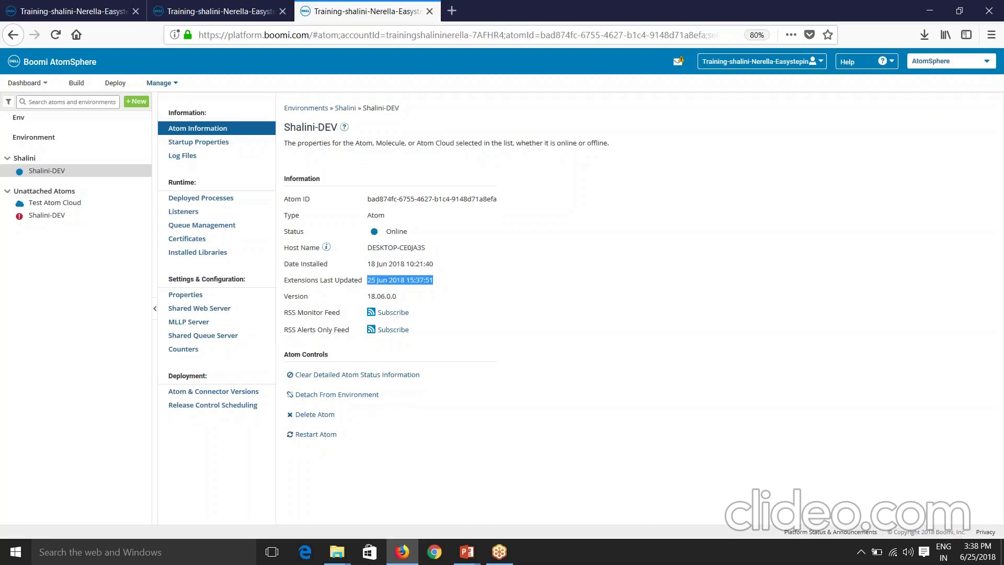
left_click_drag(367, 296, 396, 296)
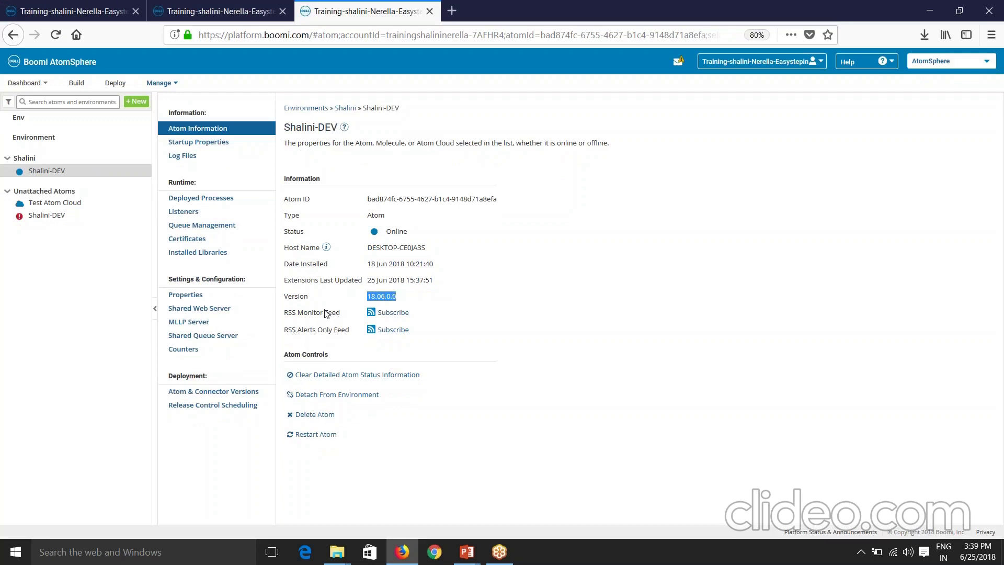
left_click(505, 357)
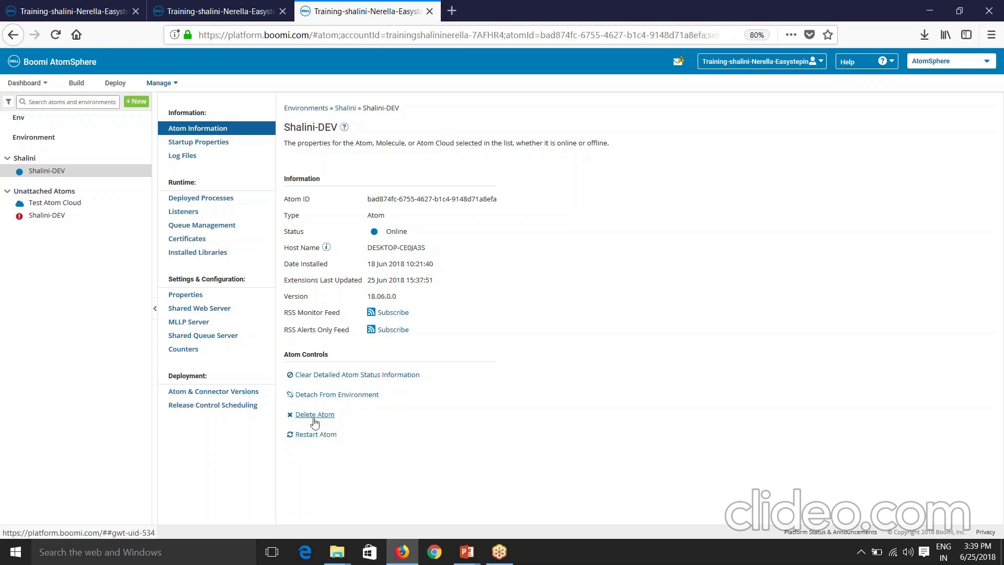
- Review Shalini-DEV's startup properties (architecture, time zone, max RAM, free space), then open Log Files
left_click(212, 142)
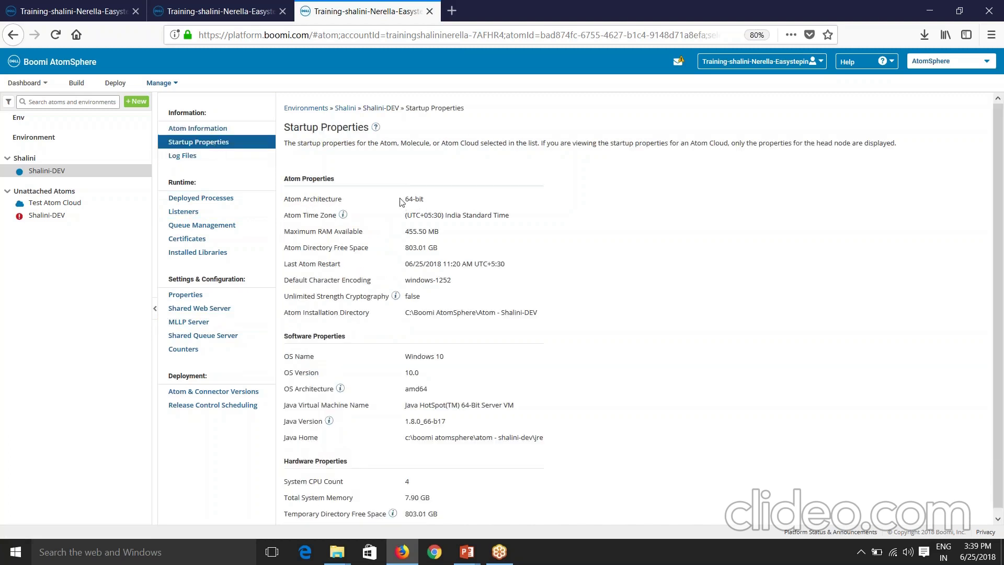
left_click_drag(405, 201, 500, 215)
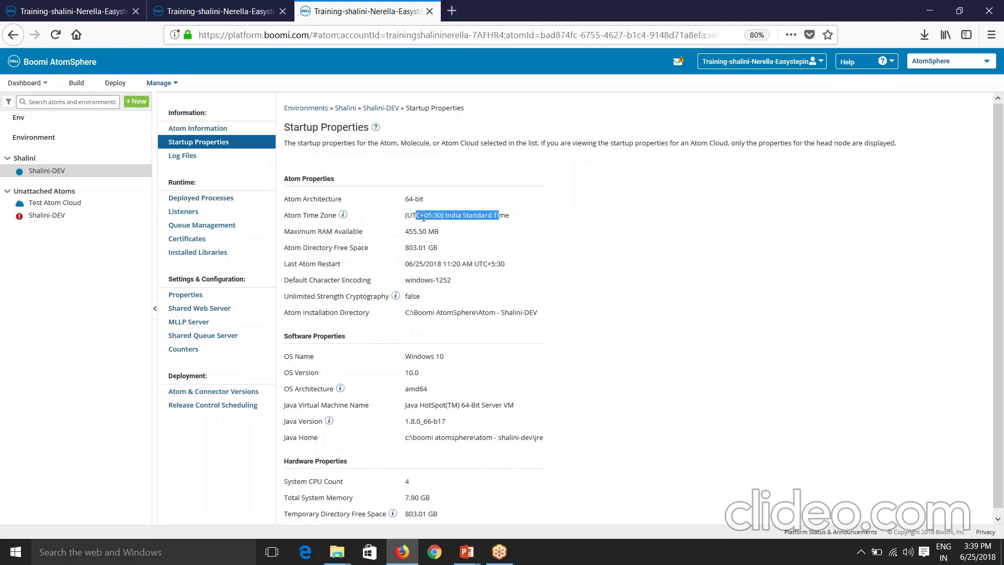
left_click(407, 220)
left_click_drag(406, 215, 509, 215)
left_click_drag(288, 231, 365, 231)
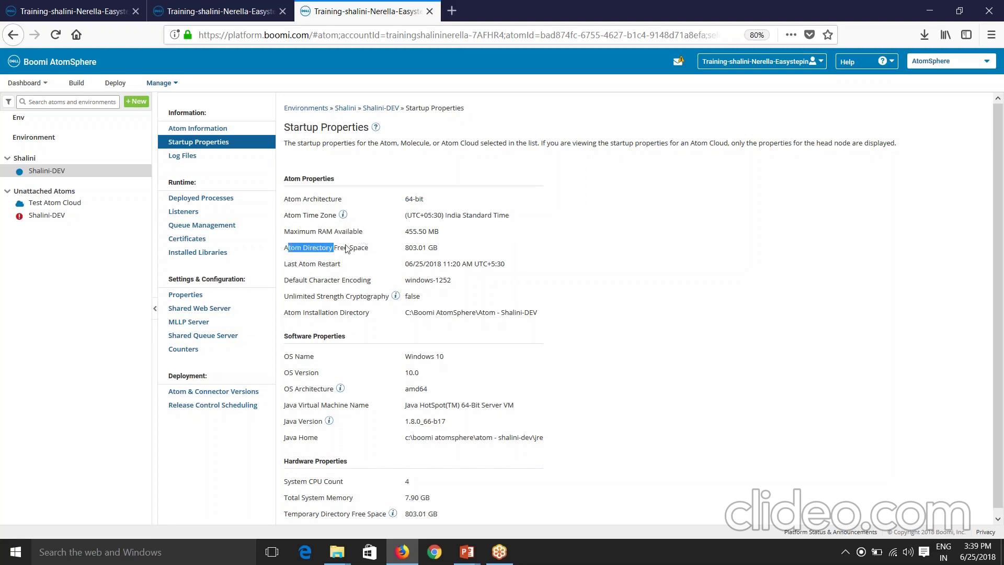
left_click_drag(288, 248, 369, 248)
left_click(182, 156)
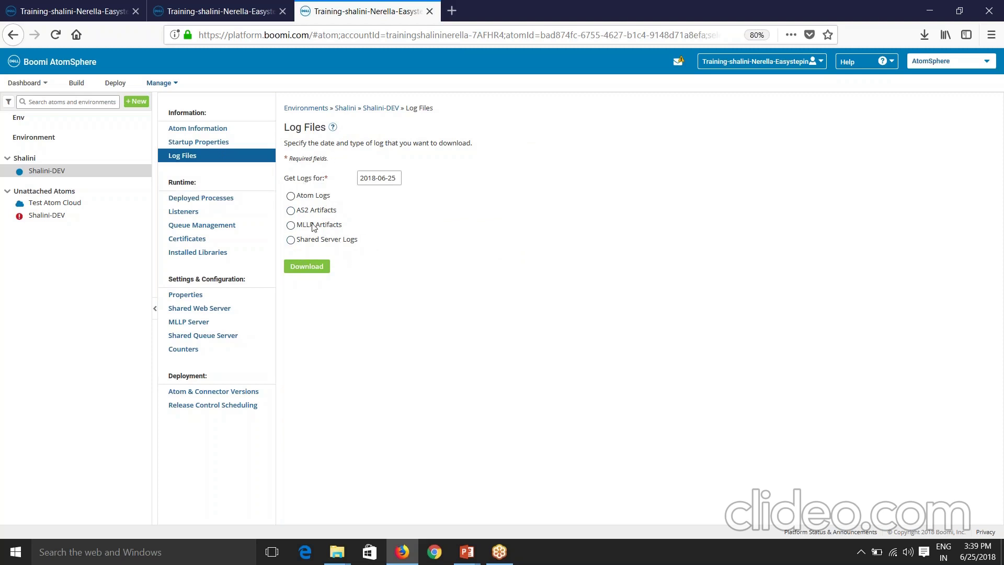
- View Shalini-DEV's Deployed Processes, Listeners, Queue Management and Installed Libraries pages
left_click(219, 202)
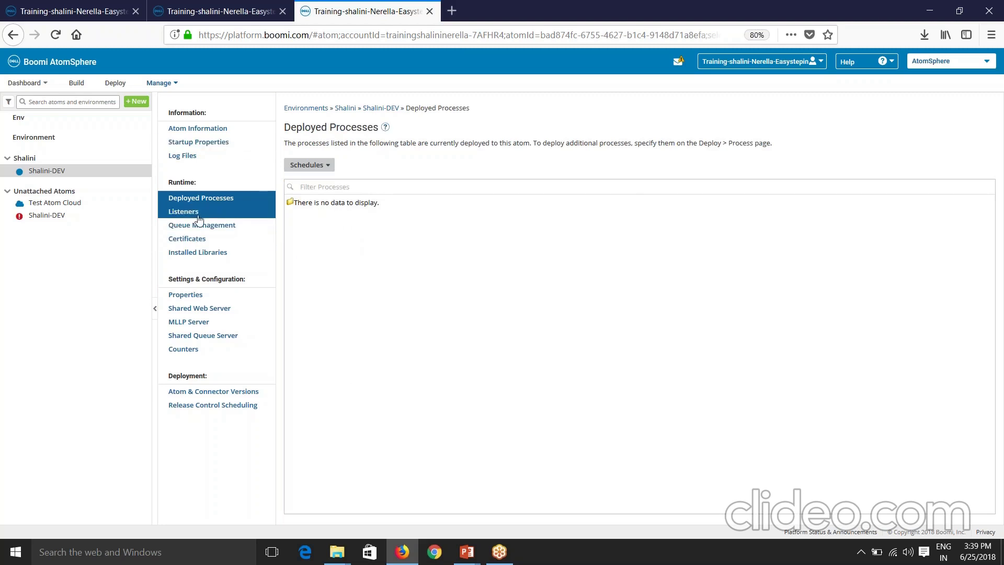
left_click(184, 211)
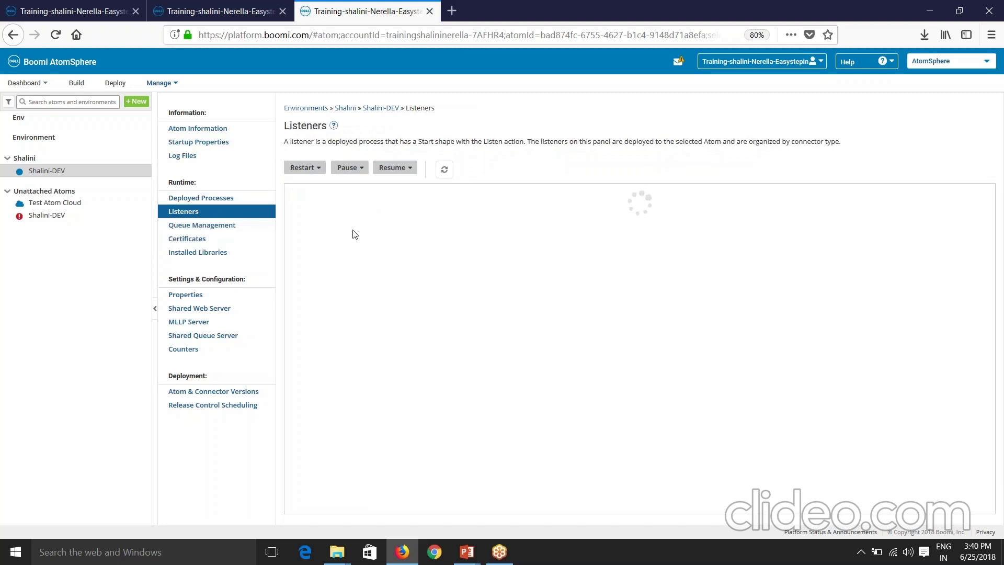
left_click(201, 224)
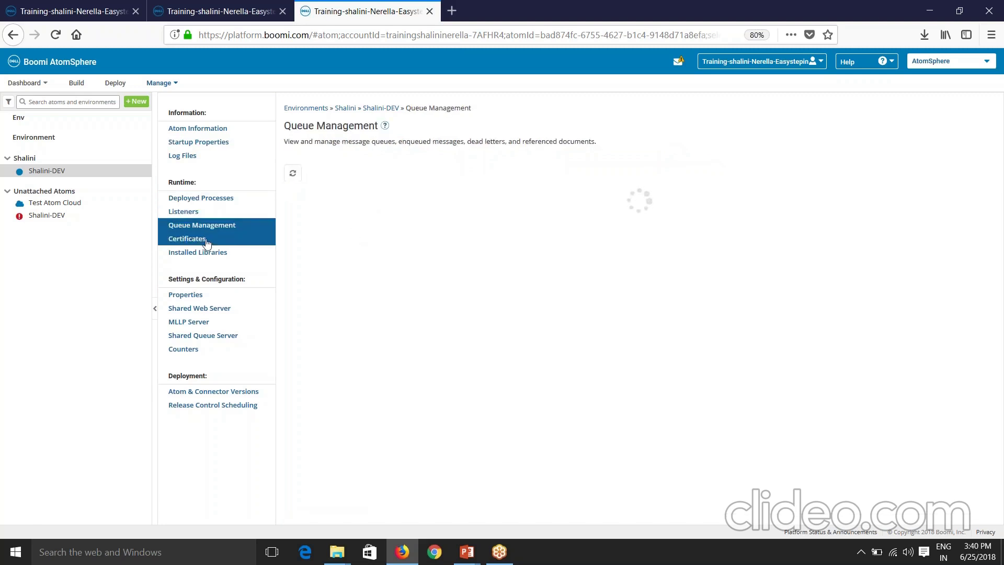
left_click(188, 238)
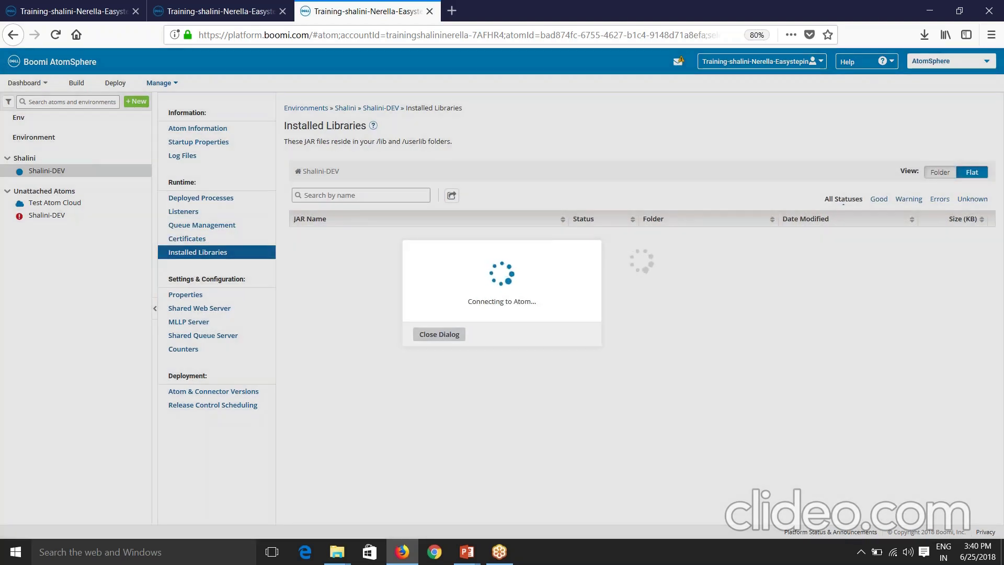
left_click(439, 334)
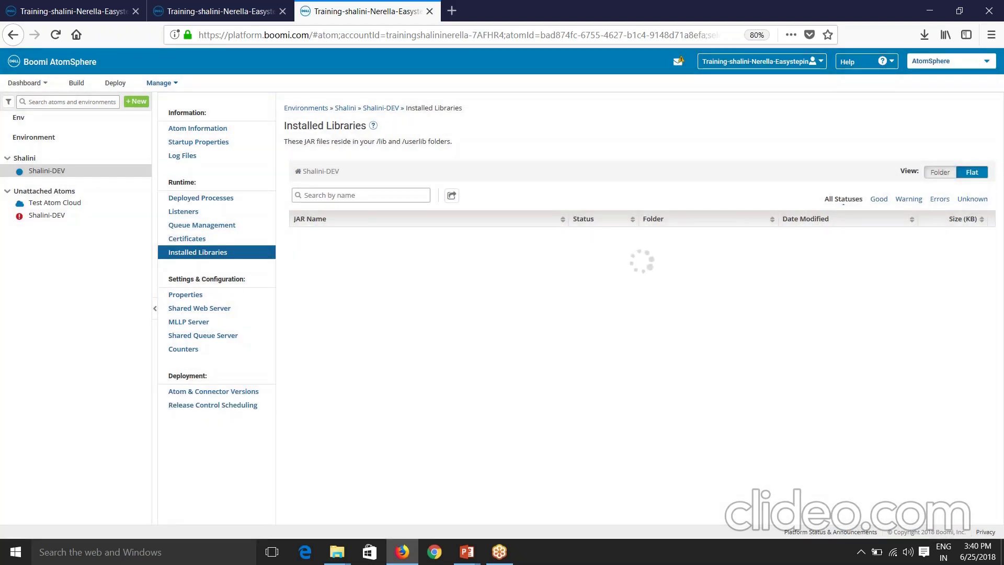
- Check Release Control Scheduling (Never) and the empty Deployed Processes list, then return to Deploy
left_click(213, 405)
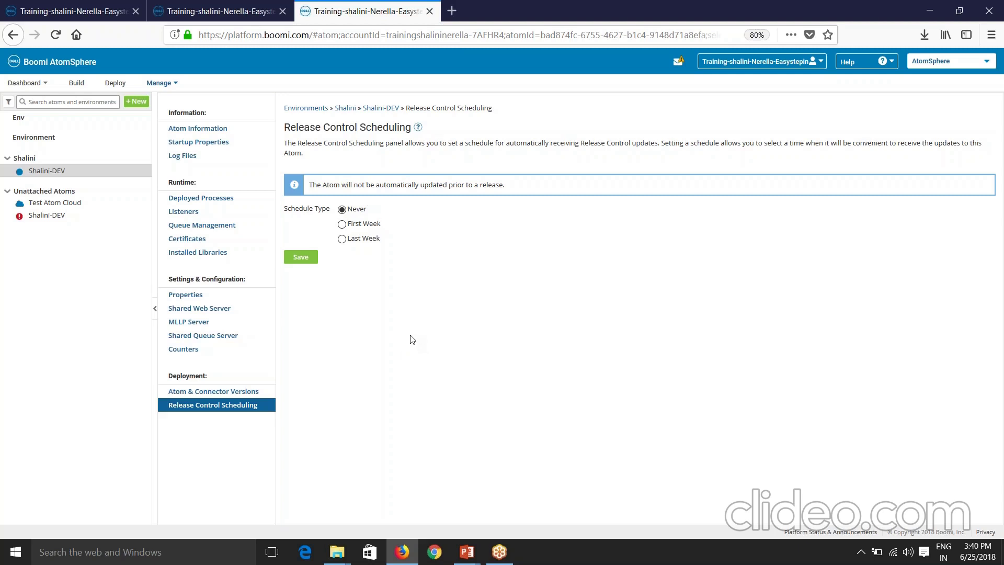
left_click(201, 197)
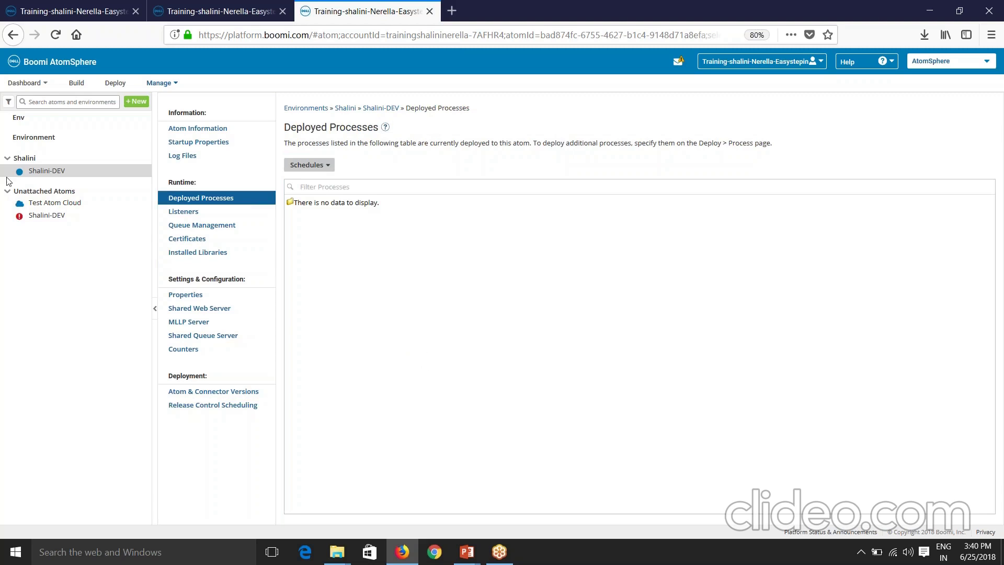
left_click(220, 11)
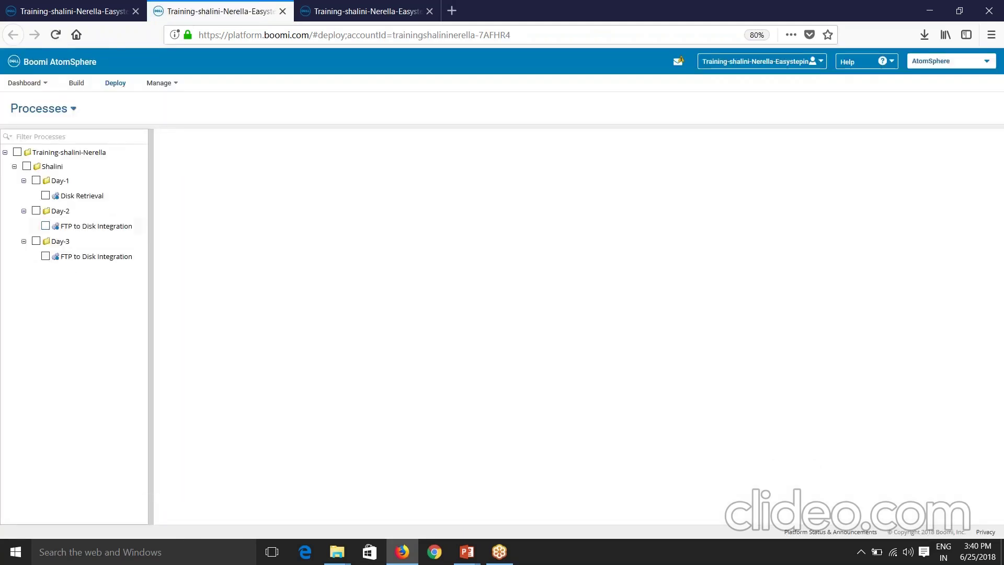
- Attach the Shalini environment to the Day-2 FTP to Disk Integration process
left_click(96, 226)
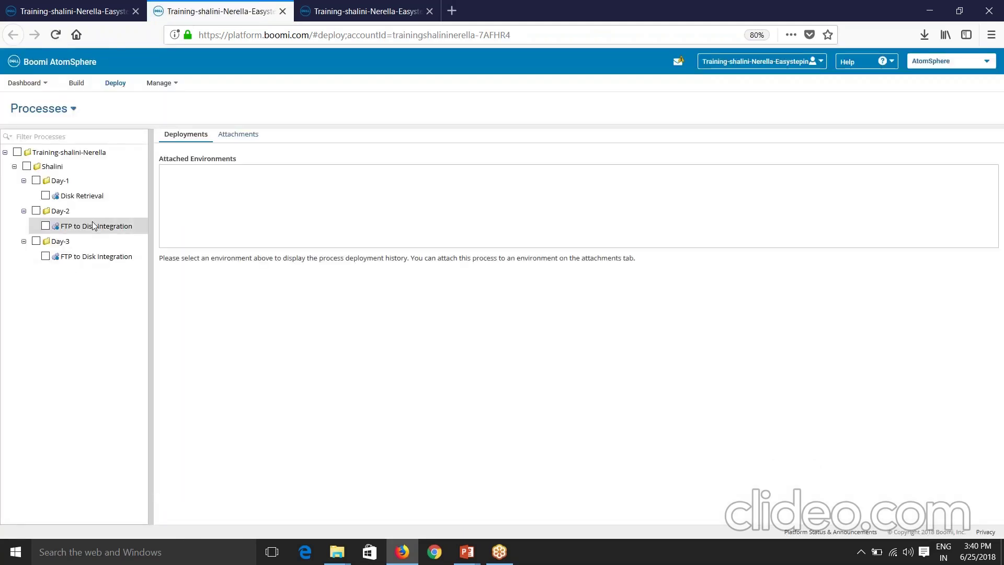
left_click(238, 135)
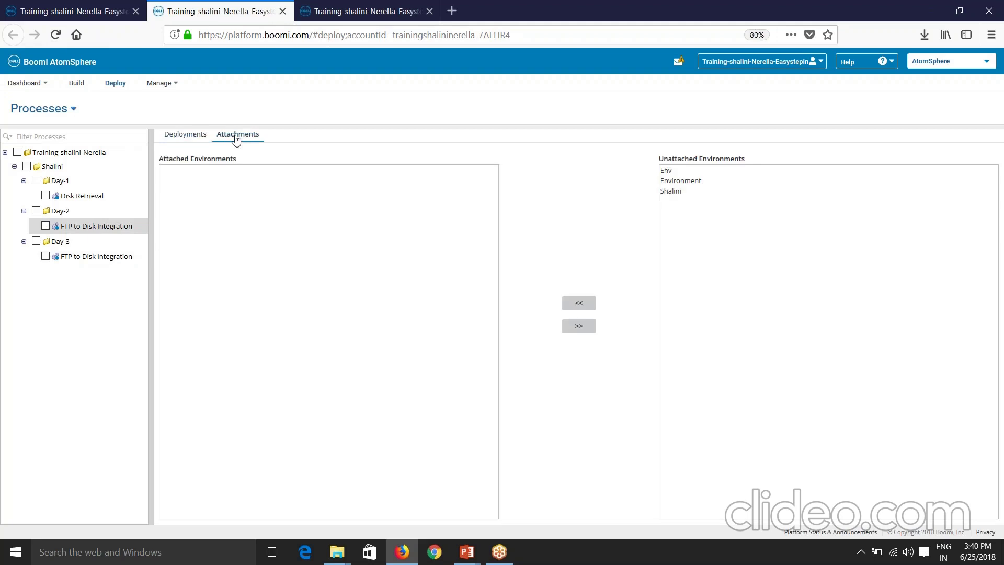
left_click(672, 193)
left_click(578, 303)
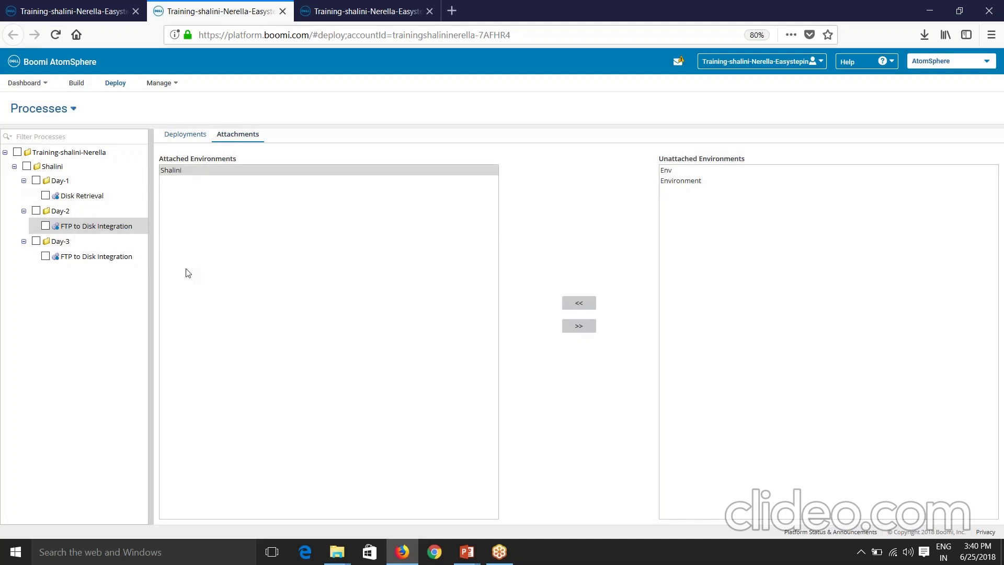
- Deploy the latest process revision with the note 'First Deployment'
left_click(185, 134)
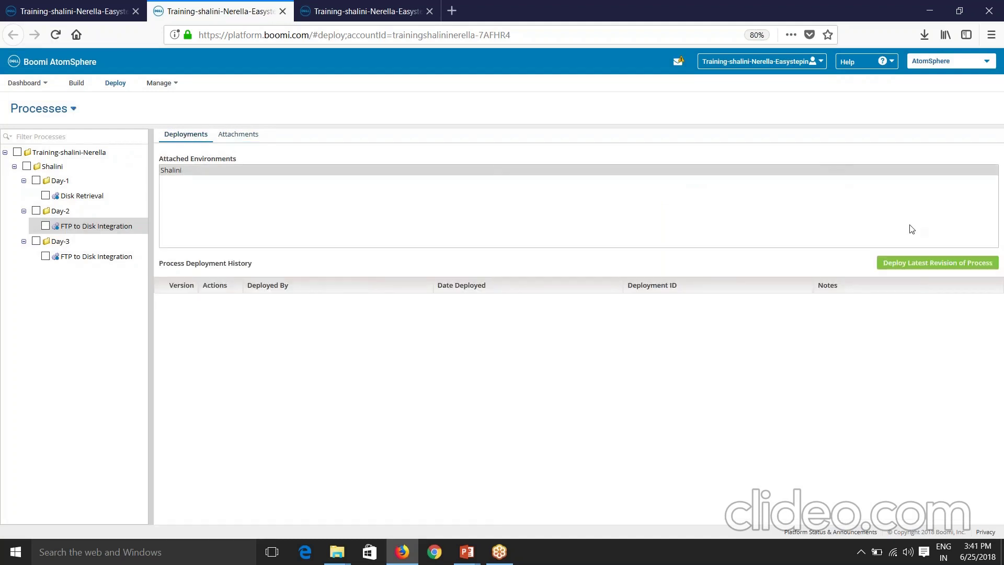
left_click(922, 267)
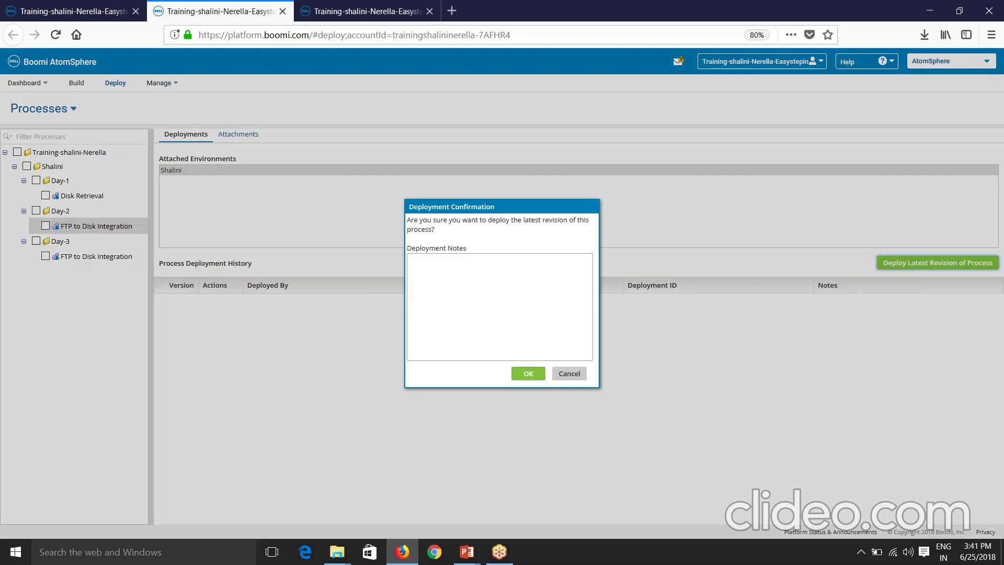
left_click(451, 263)
type("First Deploym")
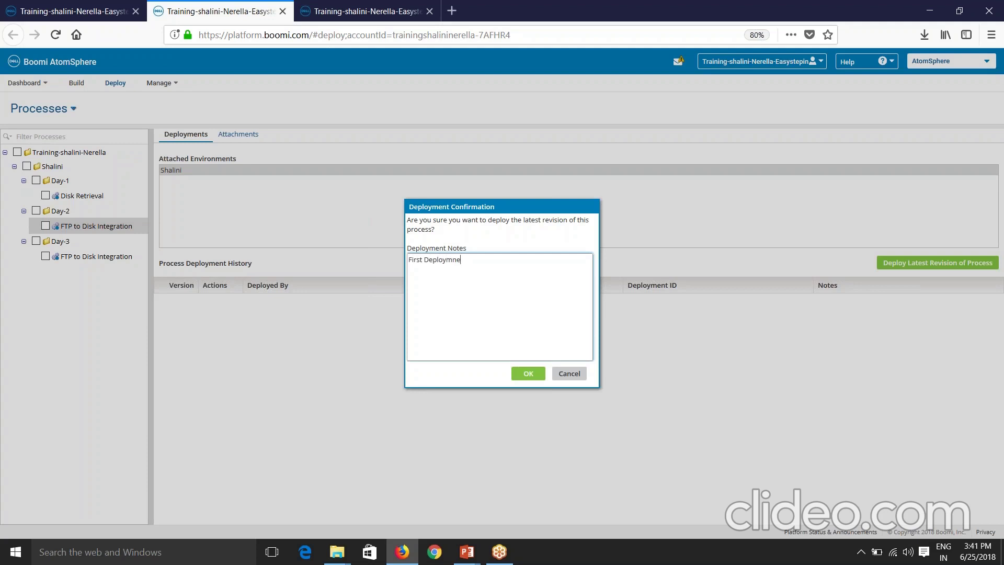
type("ent")
left_click(533, 370)
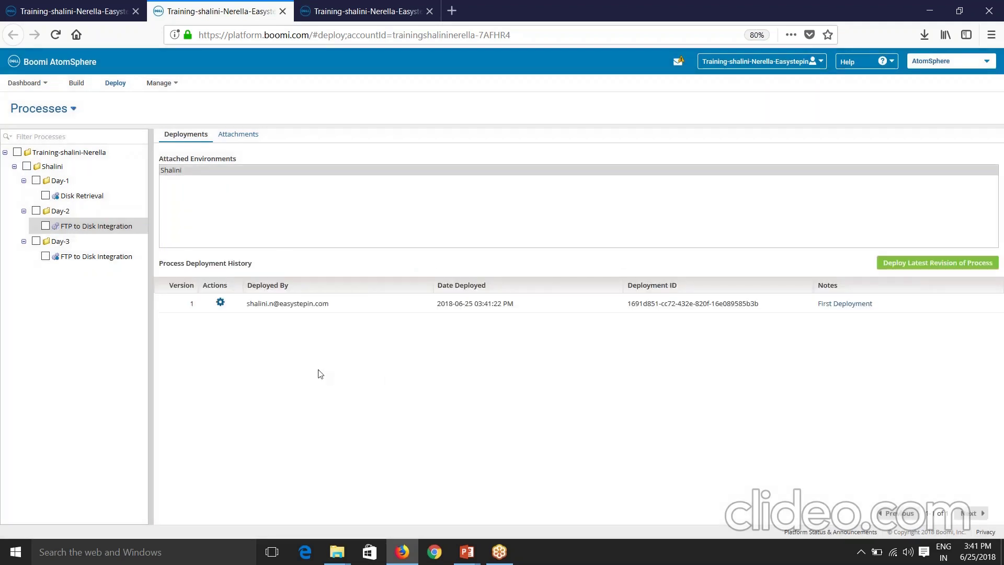
left_click(74, 11)
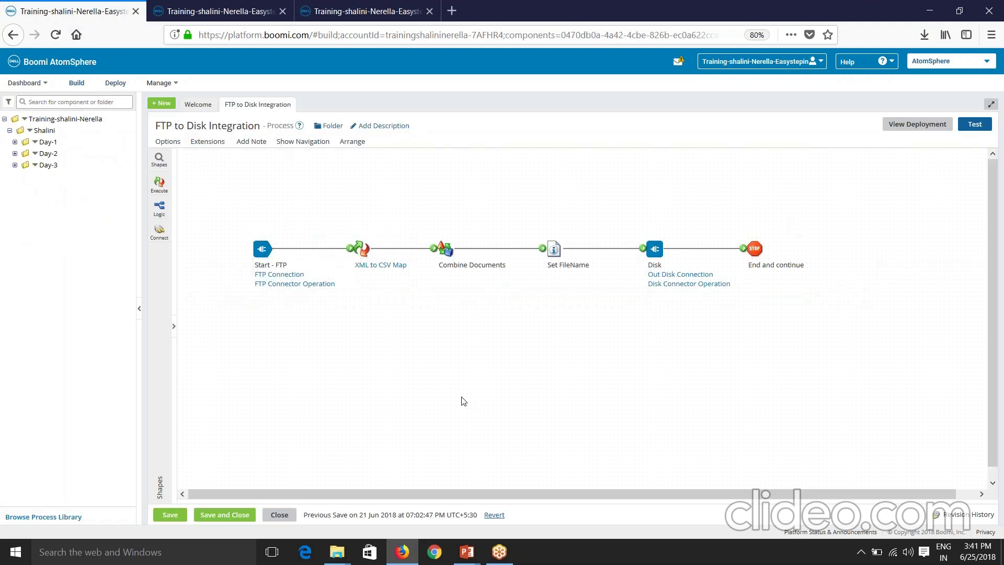
- Deploy the latest revision again as version 2, then open version 1's redeploy and compare options
left_click(219, 11)
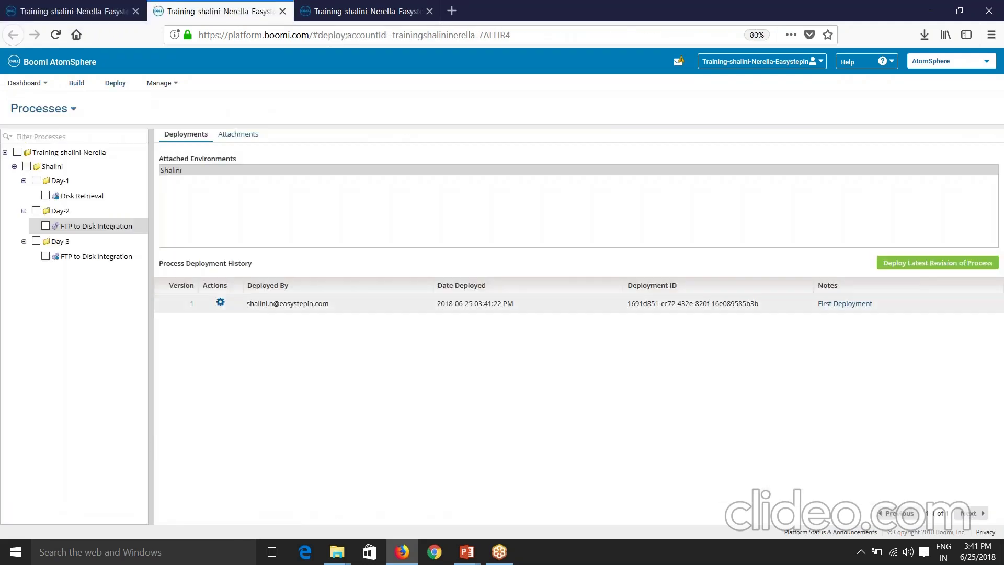
left_click(937, 263)
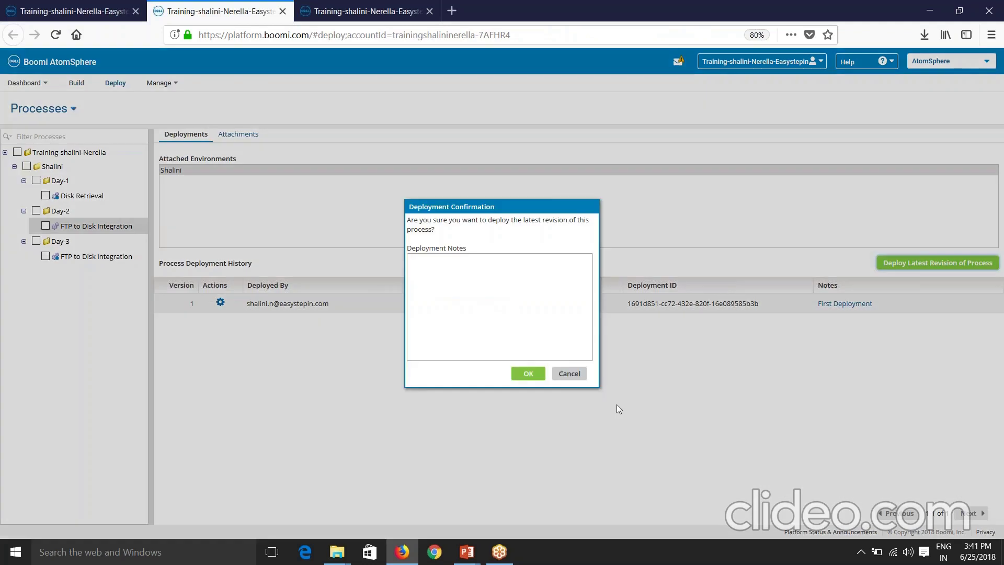
left_click(527, 373)
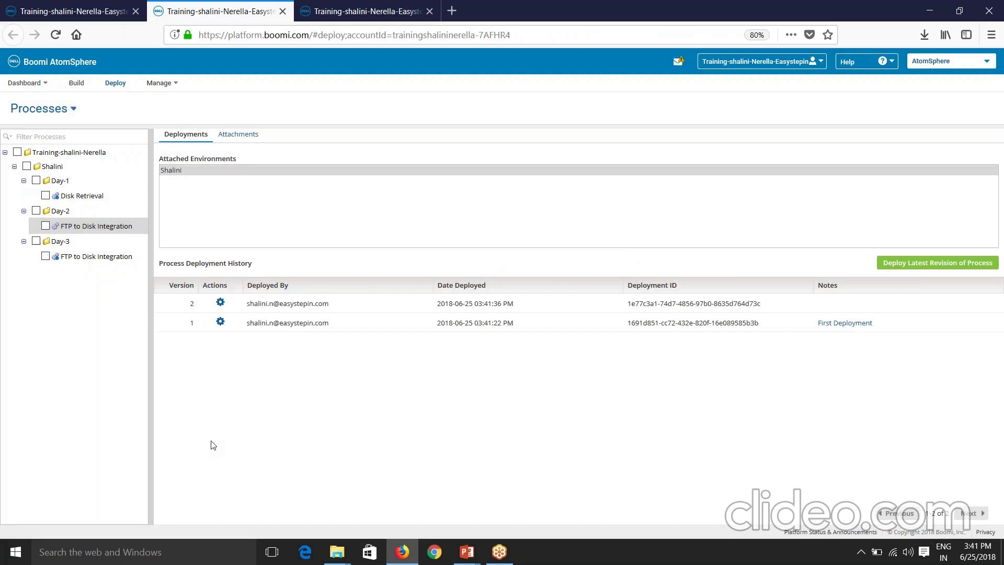
left_click(220, 323)
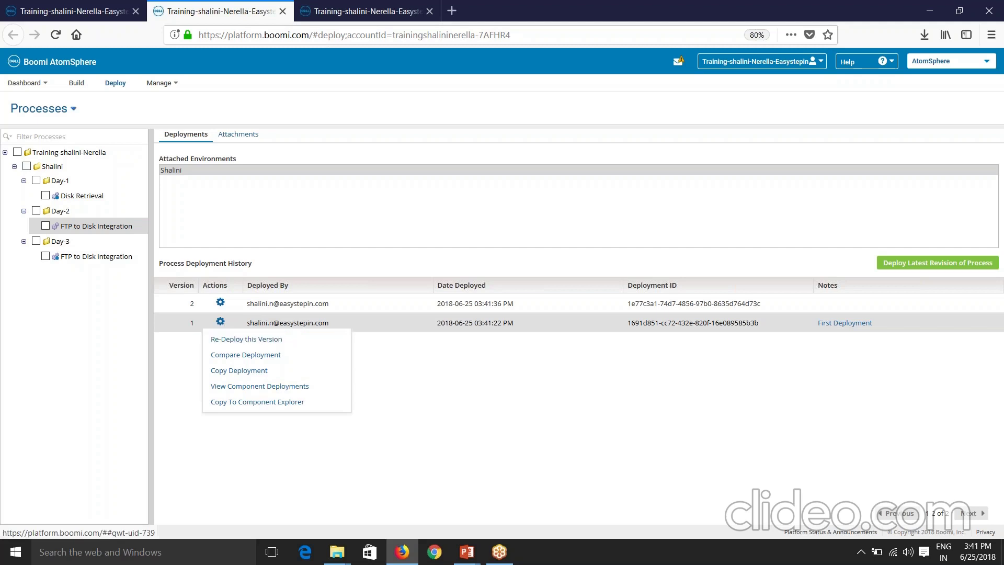
left_click(225, 356)
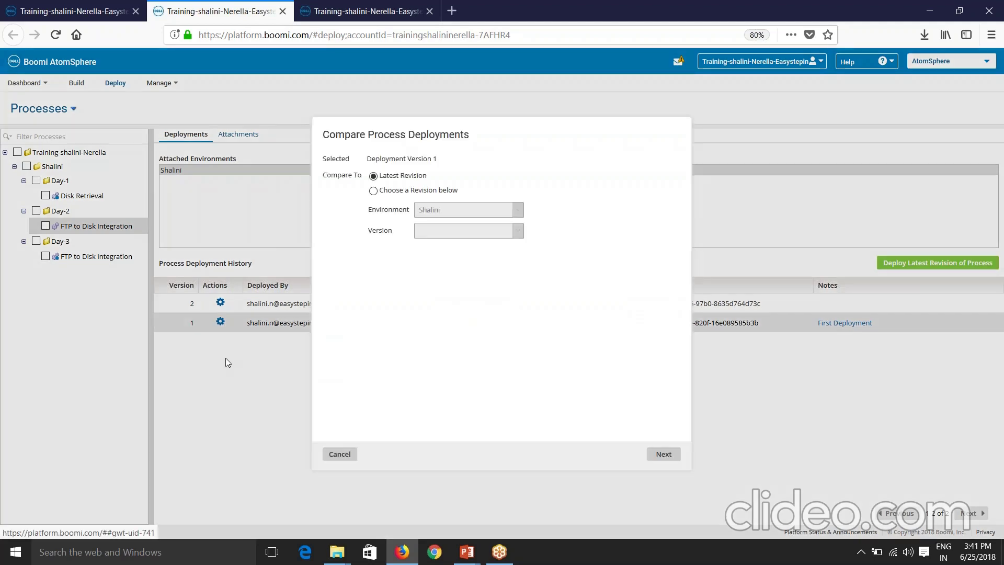
left_click(408, 190)
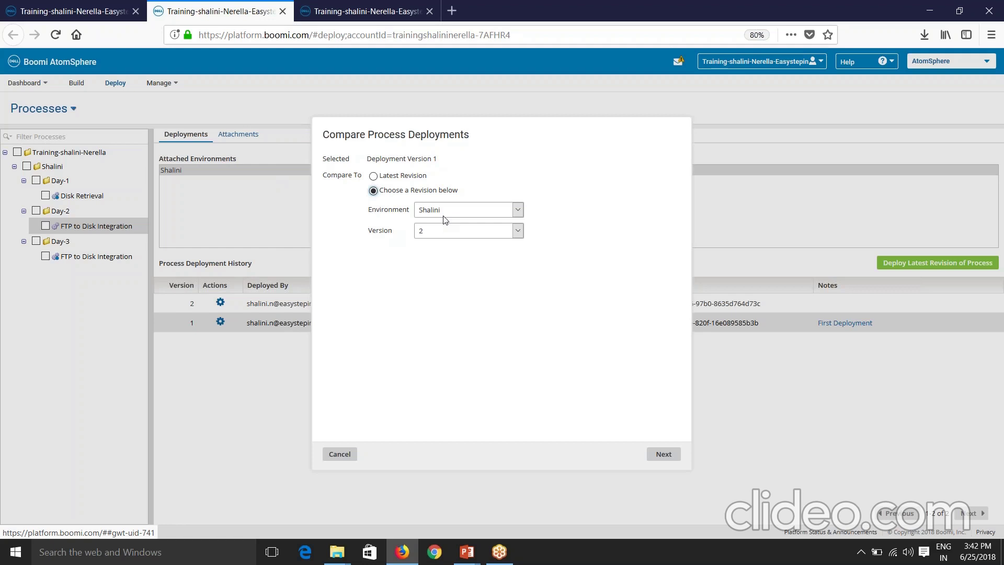
left_click(429, 231)
left_click(430, 251)
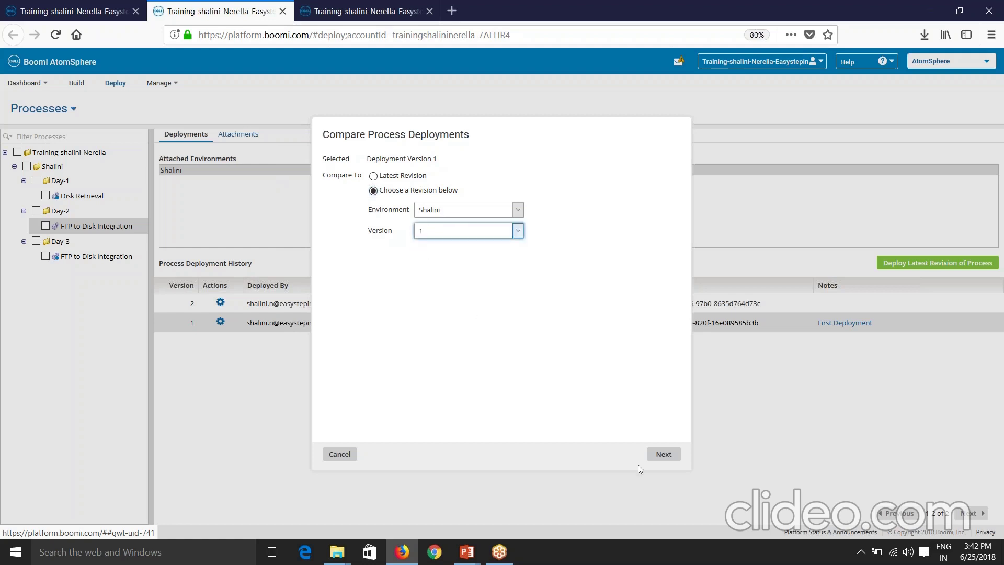
left_click(664, 454)
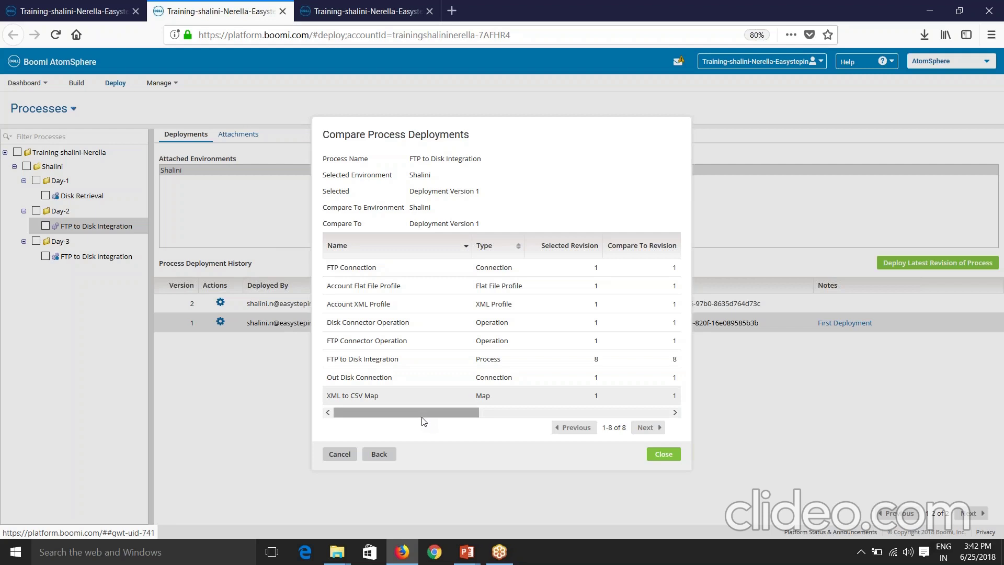
left_click(340, 453)
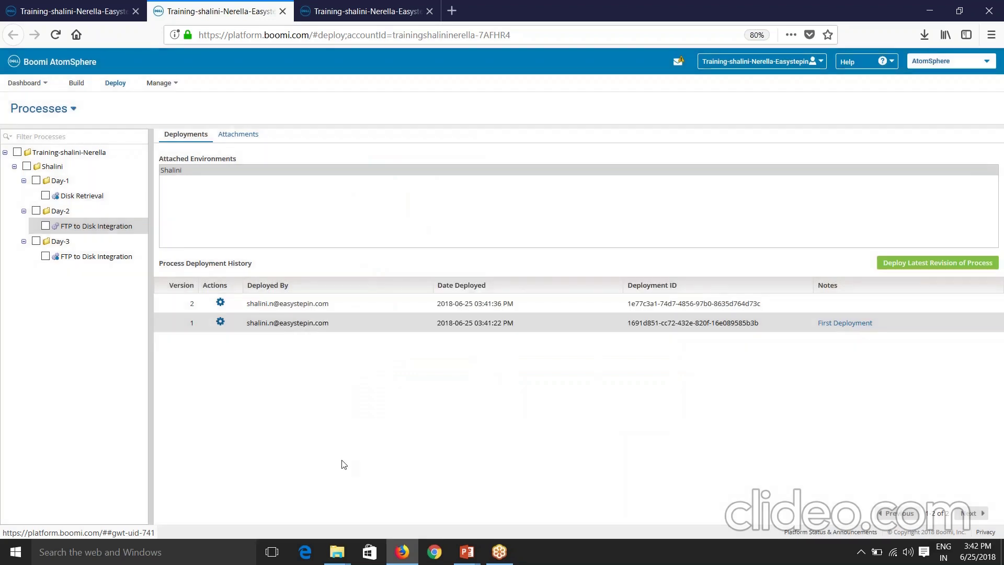
left_click(221, 322)
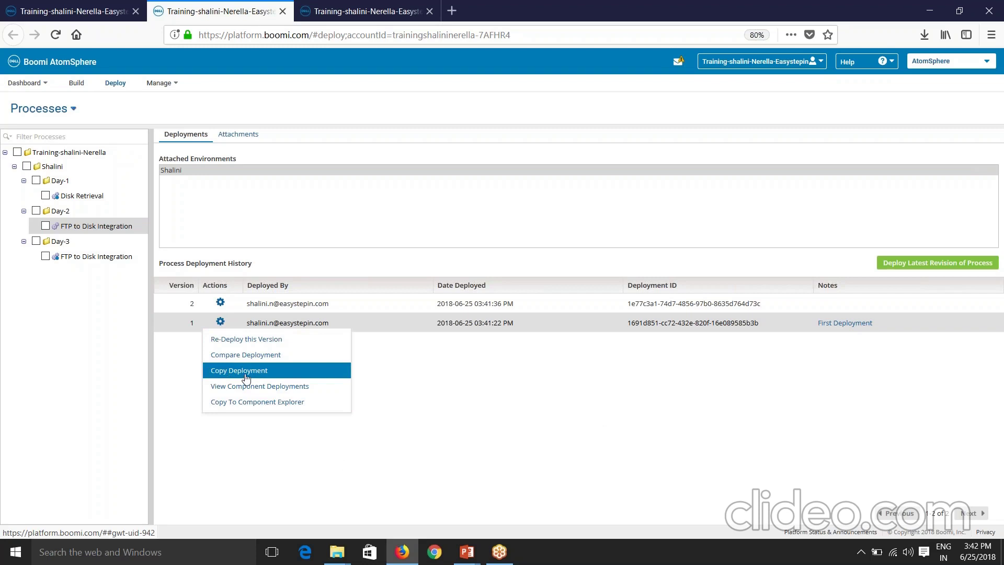
left_click(239, 370)
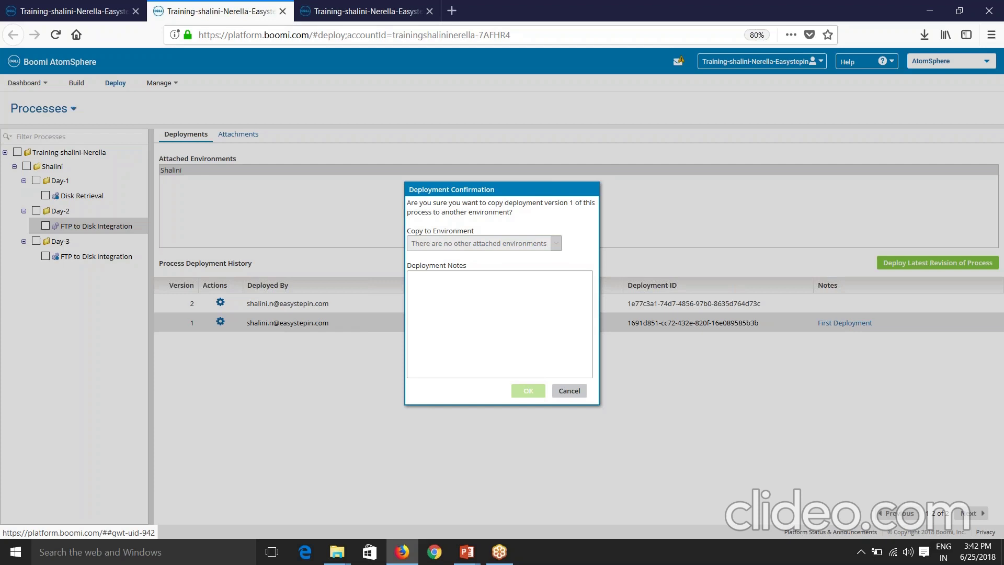
left_click(569, 391)
left_click(220, 322)
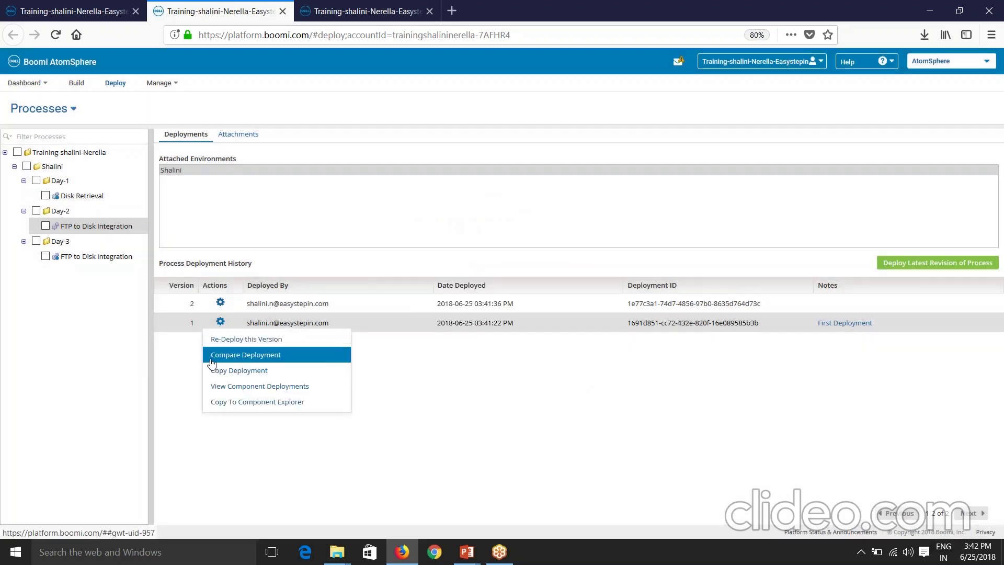
left_click(261, 212)
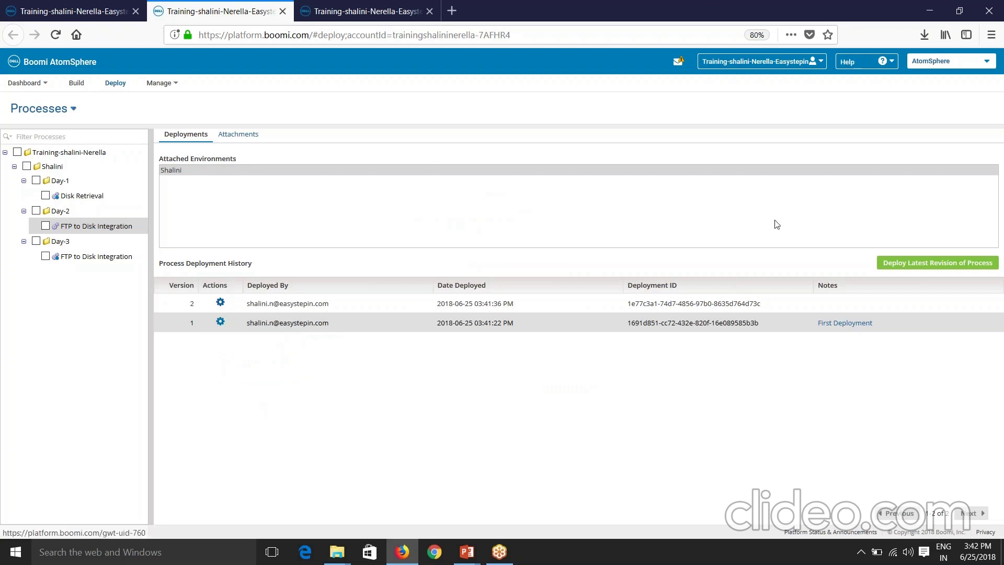